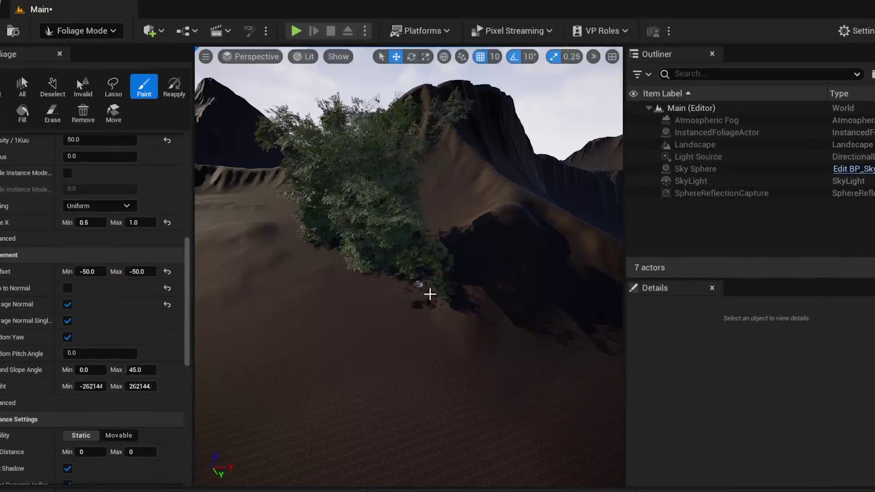
mouse_move(426, 293)
mouse_down()
mouse_move(317, 248)
mouse_move(344, 307)
mouse_move(303, 322)
mouse_up()
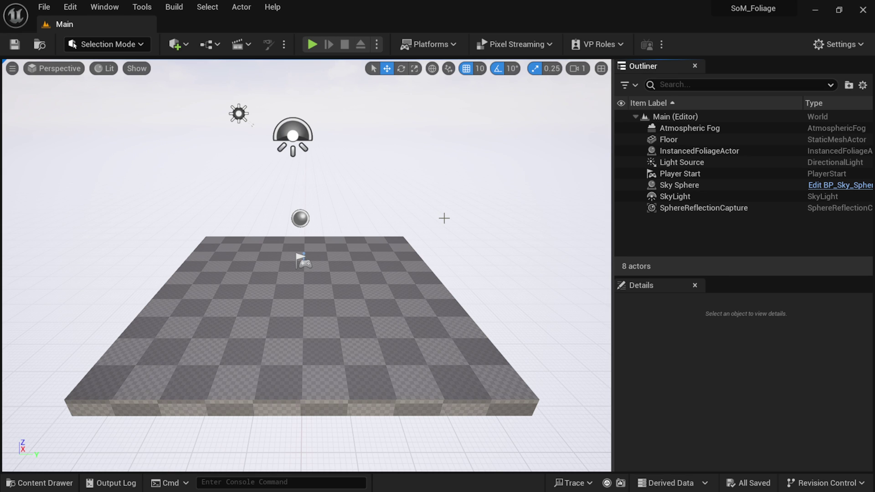
- Delete the checkered floor and the Player Start actor from the level
click(369, 297)
key(Delete)
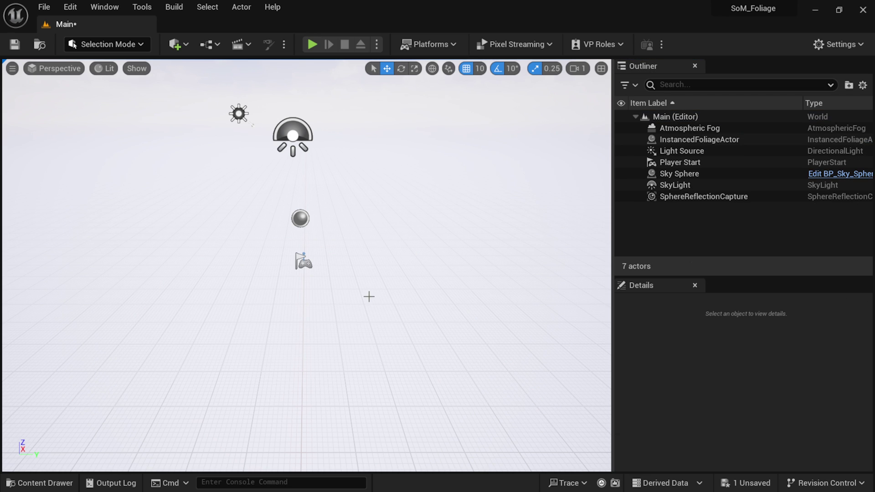
click(303, 262)
key(Delete)
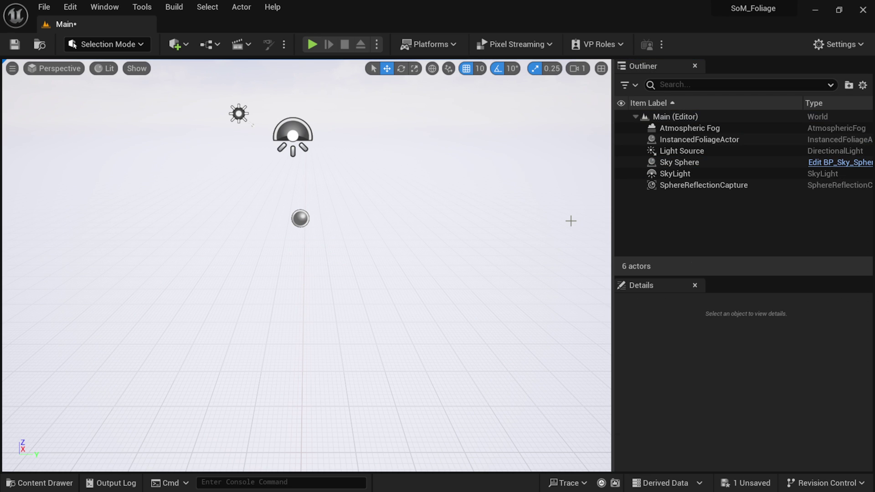
- Switch to Landscape Mode and set the new landscape to import from a file
click(138, 46)
click(114, 76)
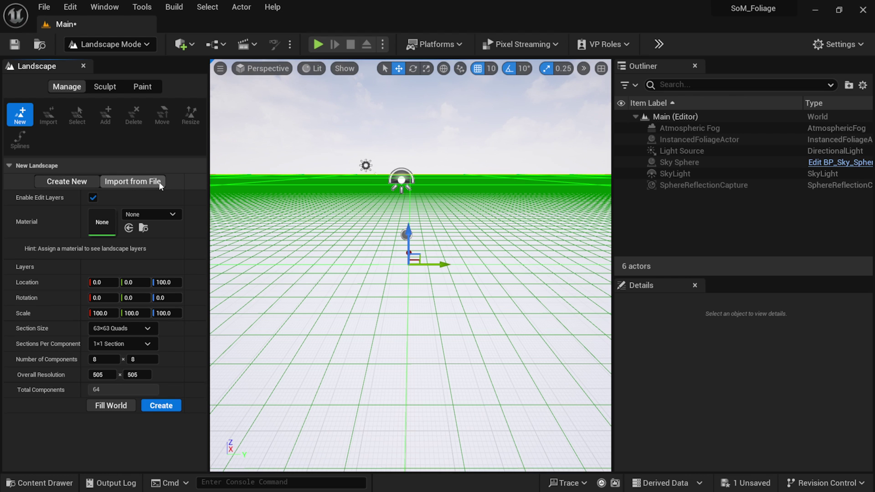
click(138, 182)
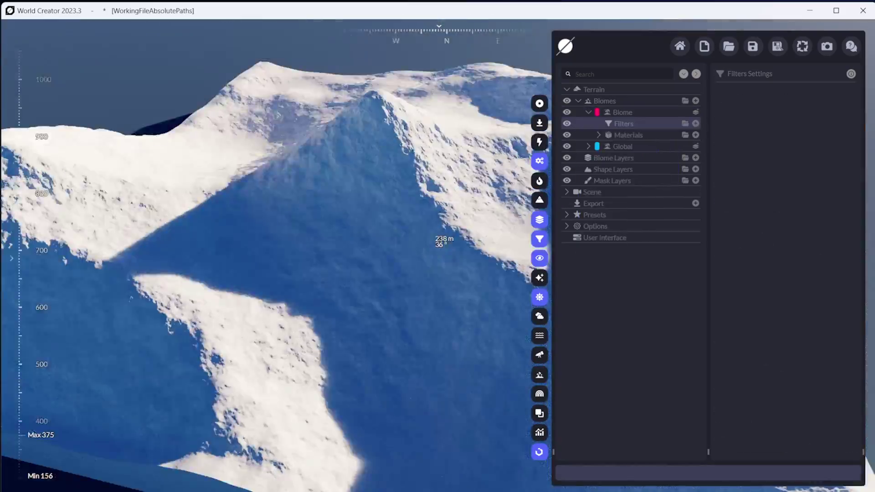
click(695, 124)
mouse_move(595, 235)
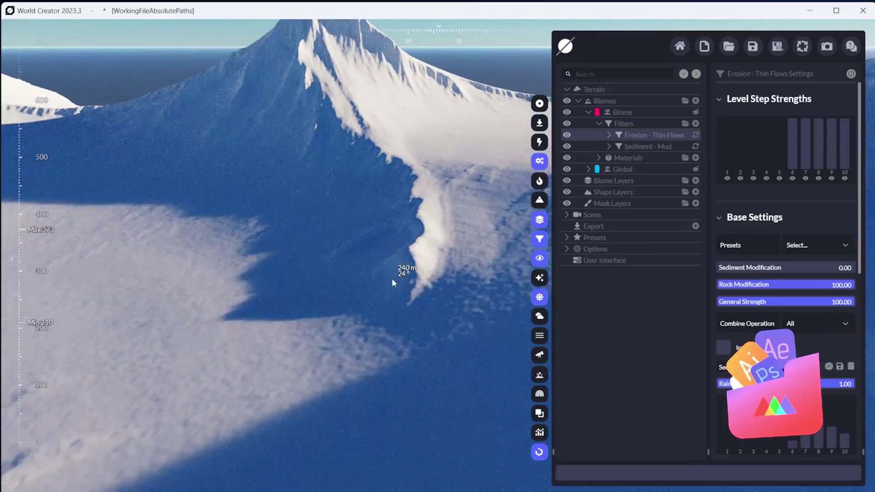
click(818, 205)
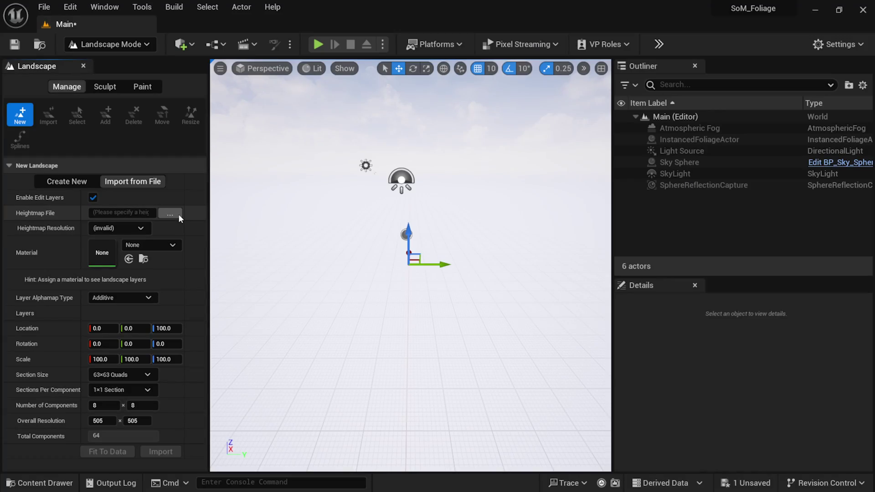
- Load som_Height Map_4096x4096 from the SOM FOLIAGE TUTORIAL folder as the heightmap, declining to use it as a tiled image
click(170, 214)
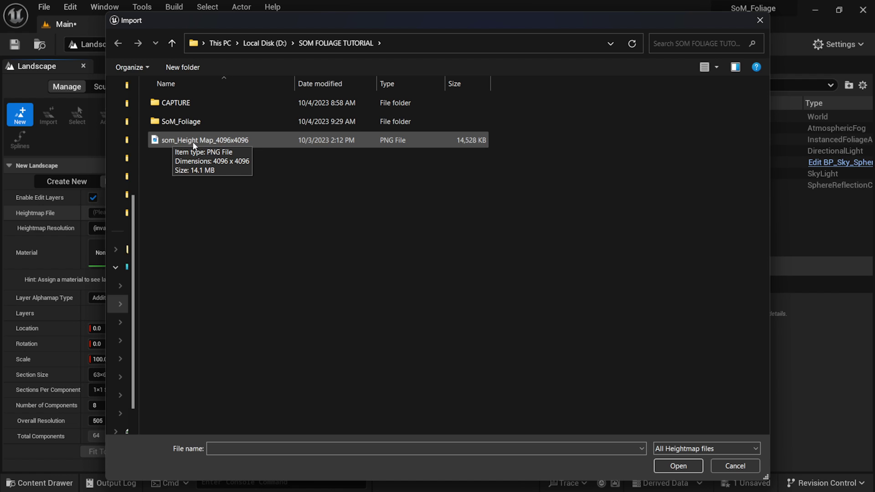
click(258, 142)
click(682, 468)
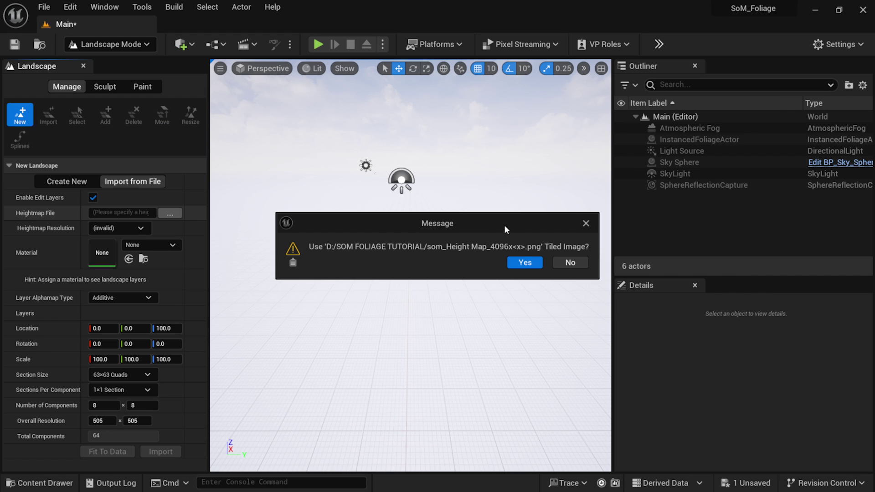
click(583, 265)
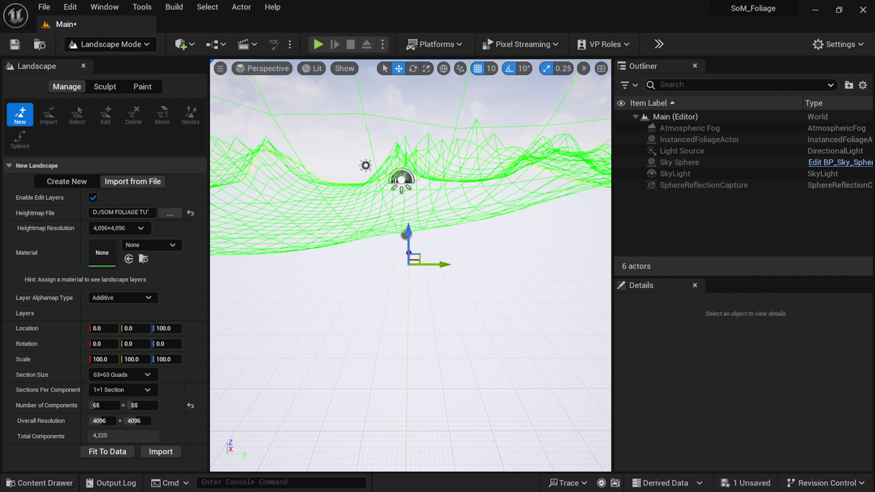
right_drag(395, 211, 319, 234)
key(e)
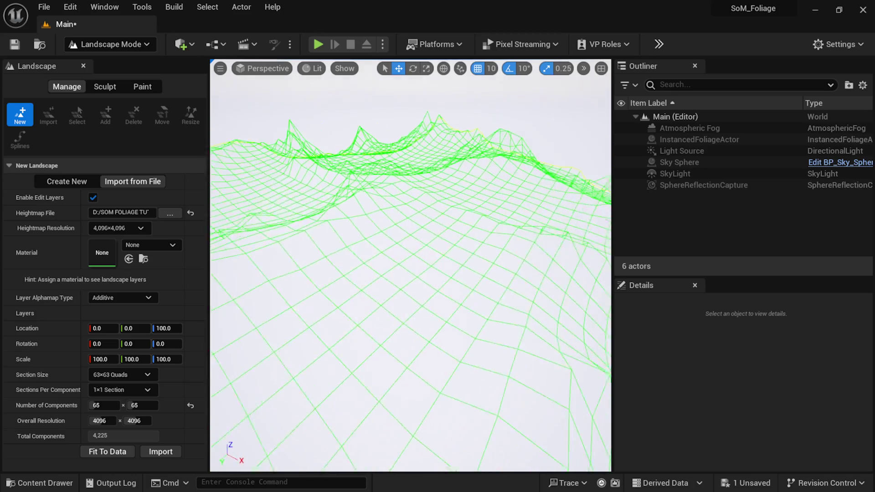
right_drag(446, 275, 422, 259)
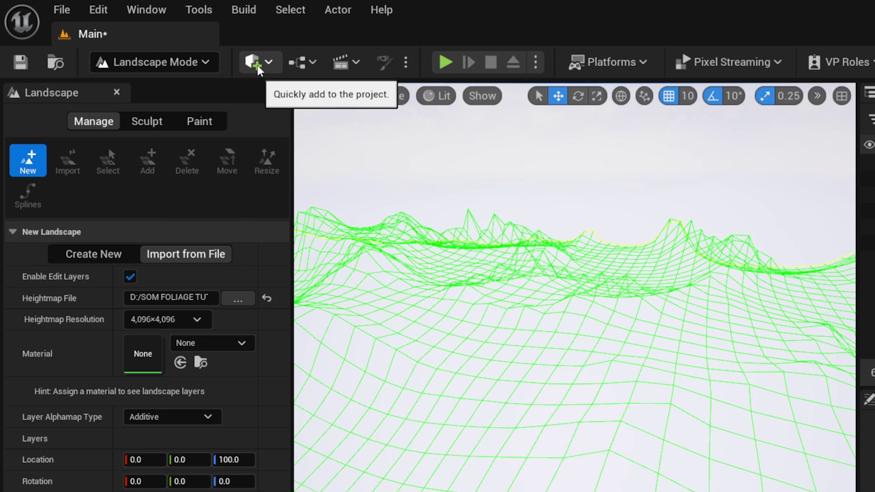
- Open Quixel Bridge and go to the Japanese Tropical Jungle environment collection
click(258, 69)
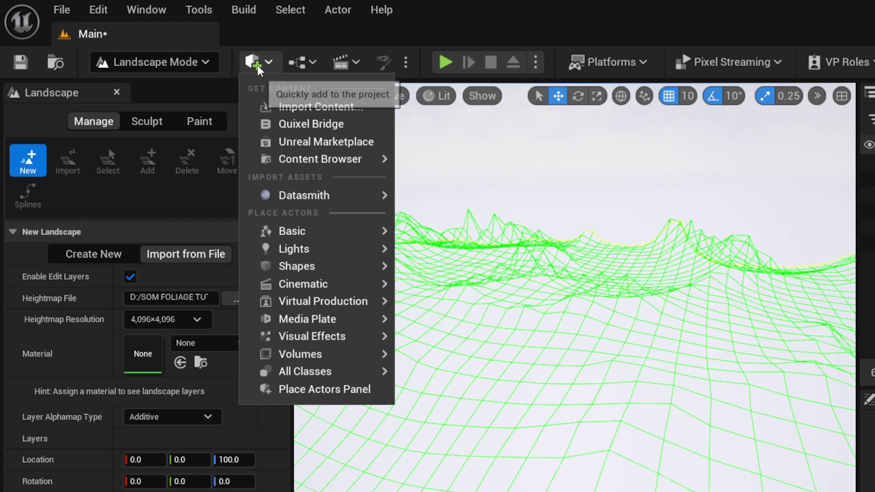
click(329, 126)
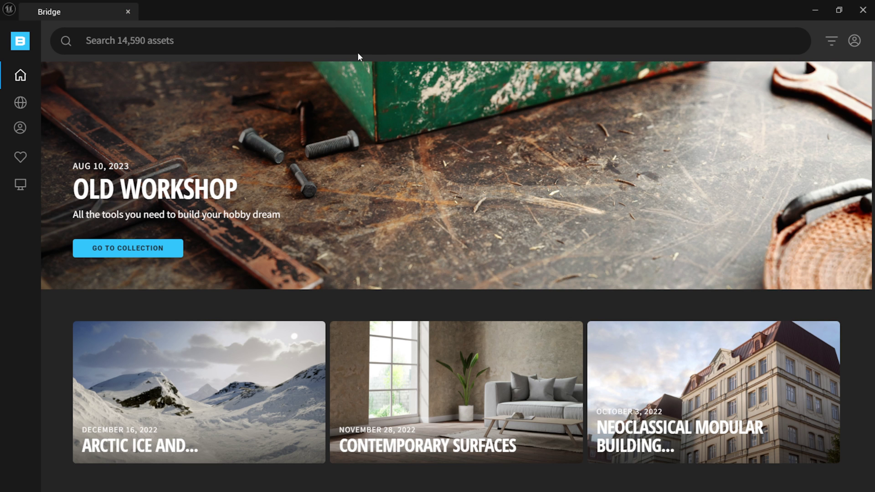
mouse_move(20, 102)
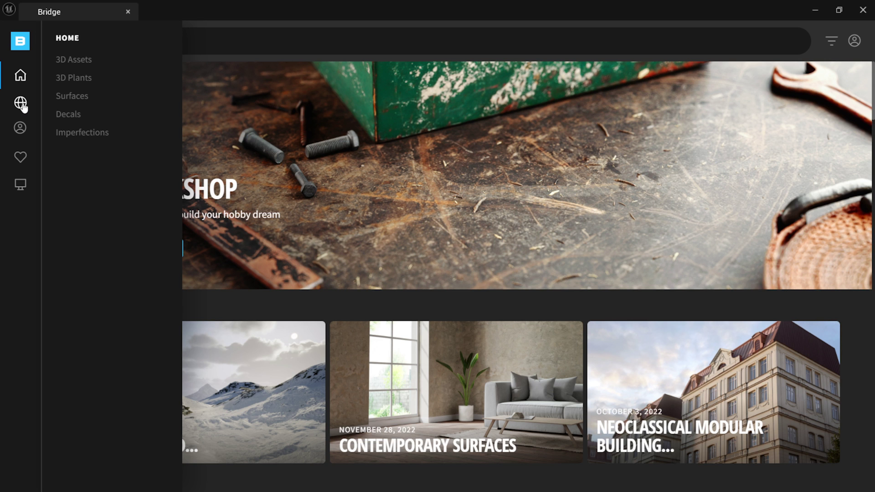
click(22, 104)
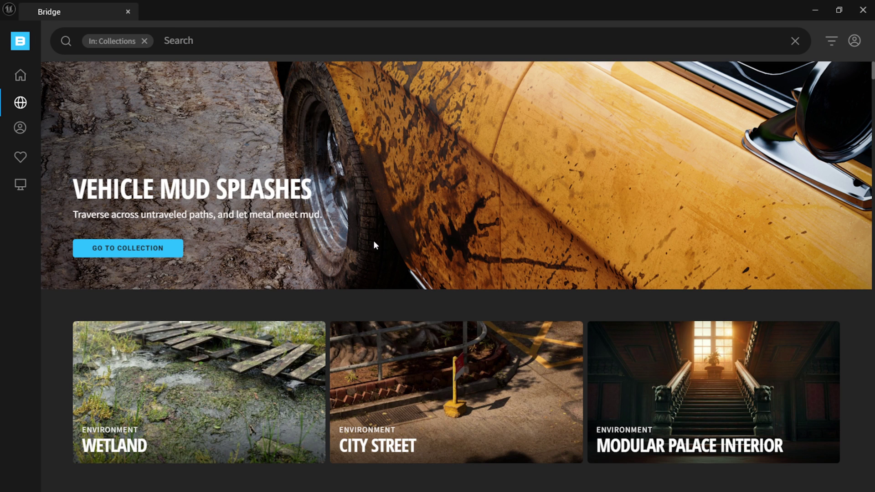
scroll(378, 237, down, 5)
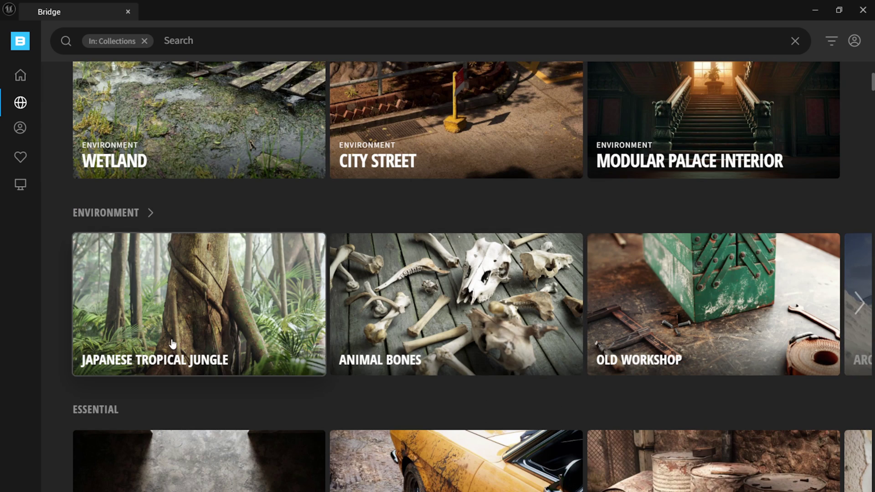
click(232, 324)
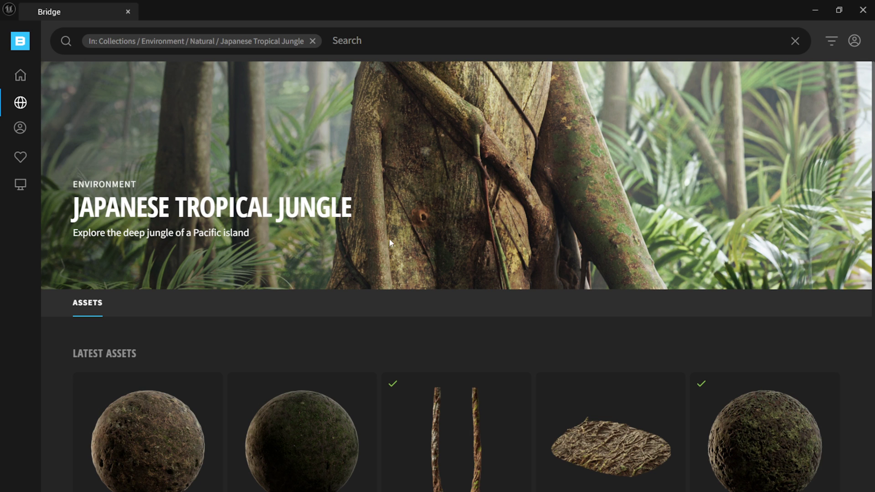
- Find the Forest Floor surface in the collection, download it in High Quality and add it to the project
scroll(501, 278, down, 10)
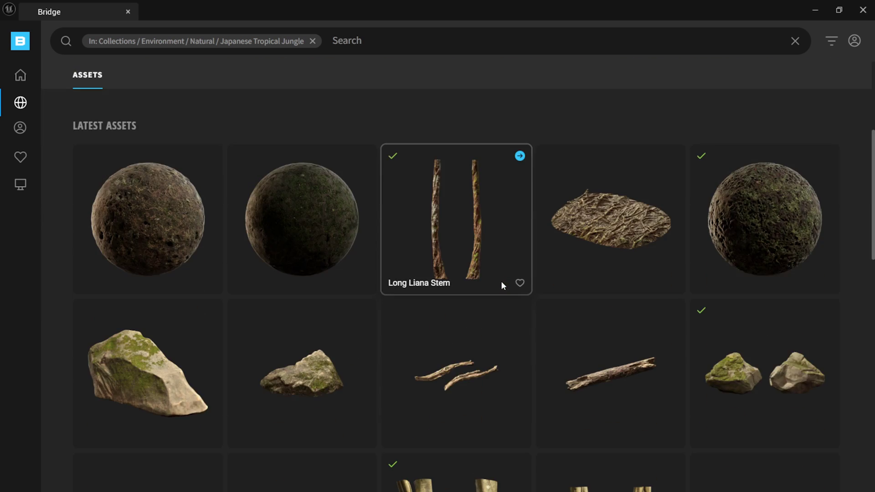
scroll(385, 192, up, 10)
scroll(382, 193, down, 4)
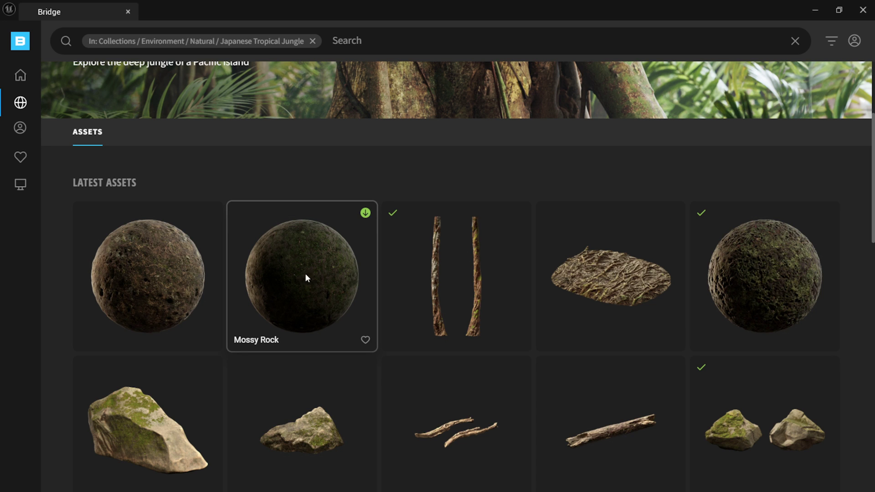
scroll(273, 291, down, 11)
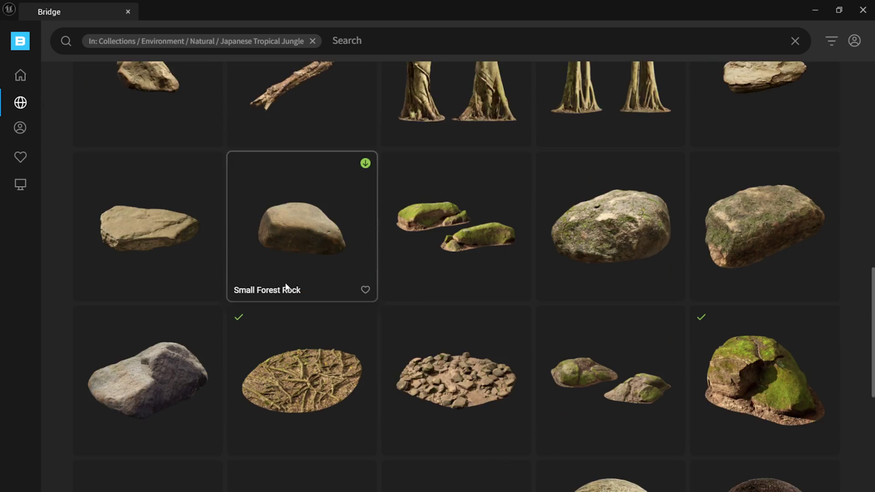
scroll(286, 287, down, 8)
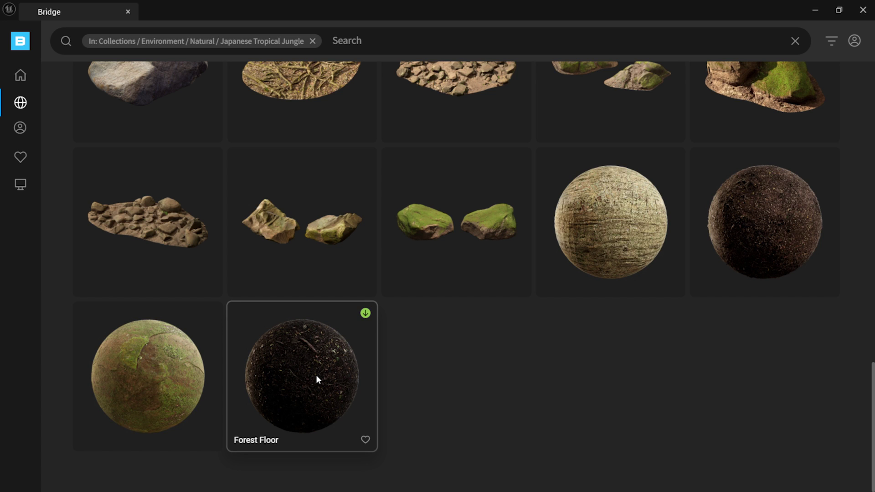
click(316, 375)
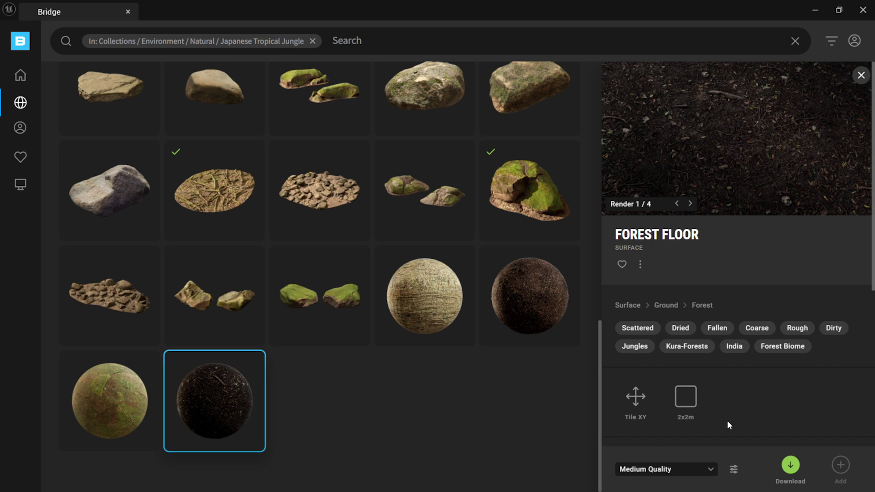
click(684, 471)
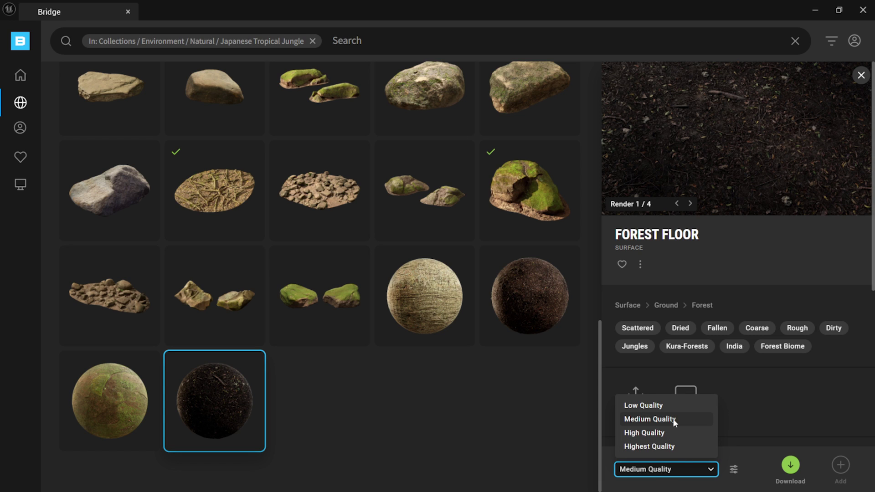
click(655, 436)
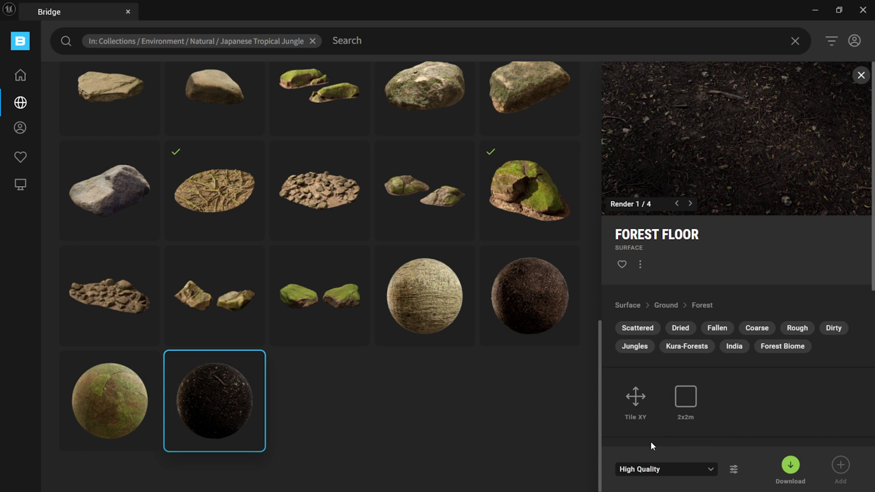
click(791, 464)
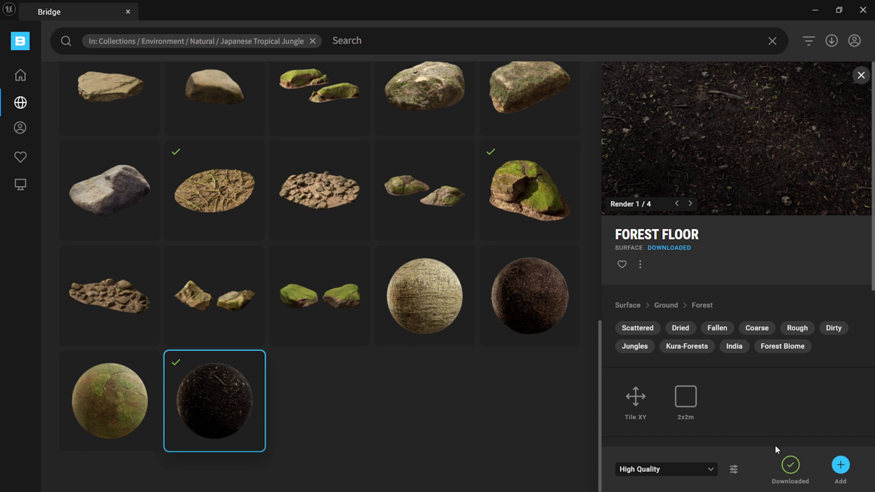
click(841, 465)
- Compare the download quality options offered for the Small Forest Rock and the Mossy Forest Boulder
scroll(568, 411, up, 5)
scroll(568, 408, up, 3)
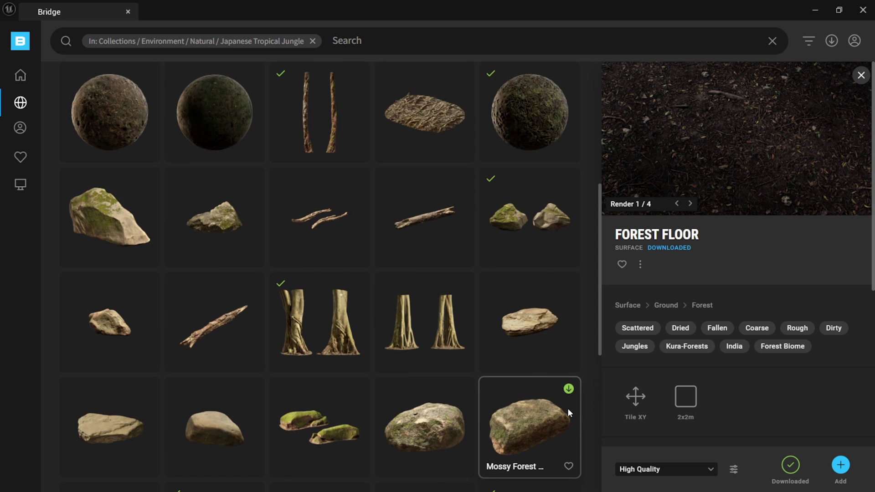
scroll(566, 408, down, 3)
scroll(563, 407, down, 1)
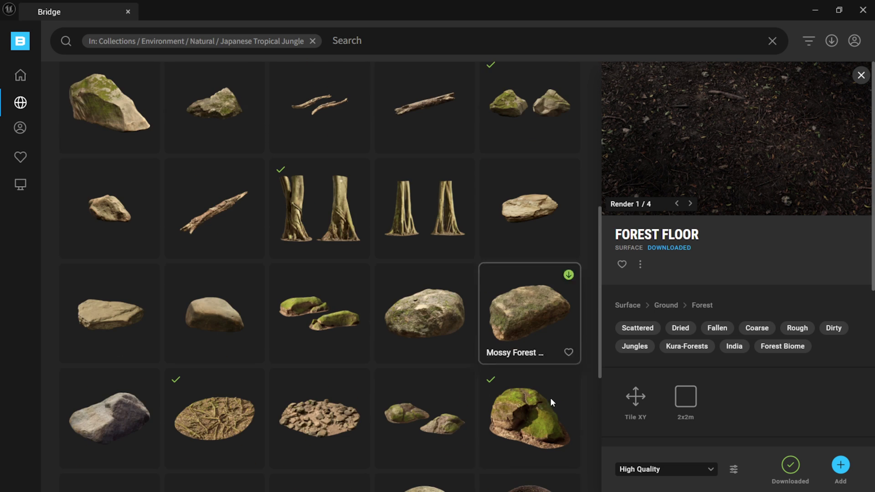
click(223, 314)
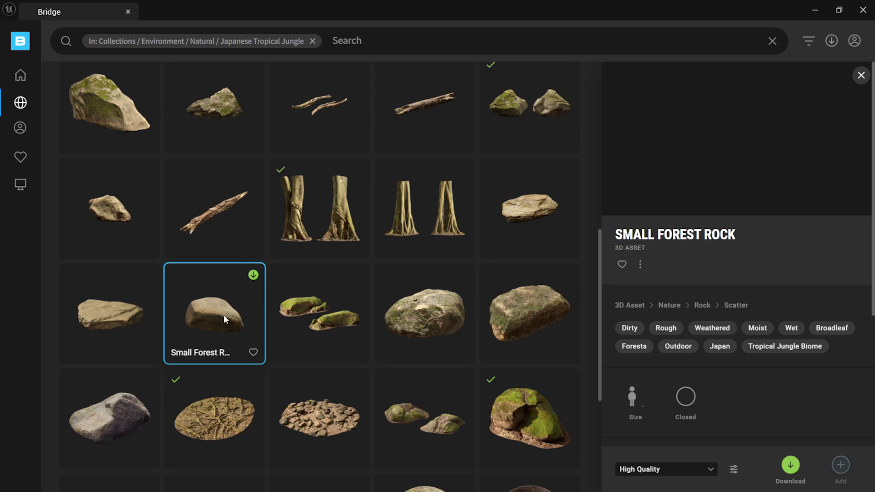
click(663, 469)
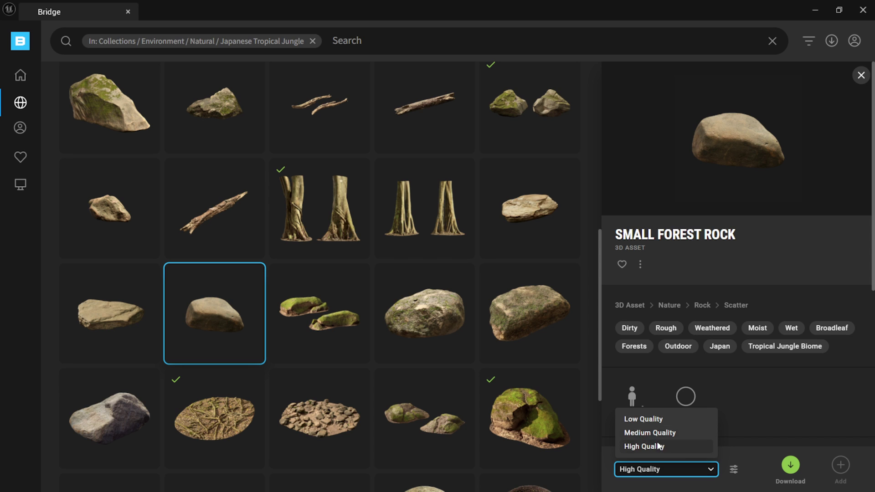
click(535, 118)
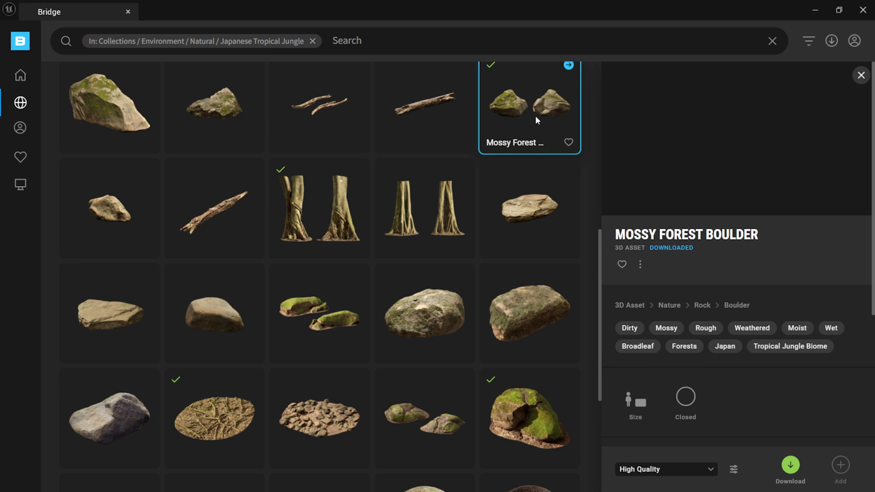
click(676, 473)
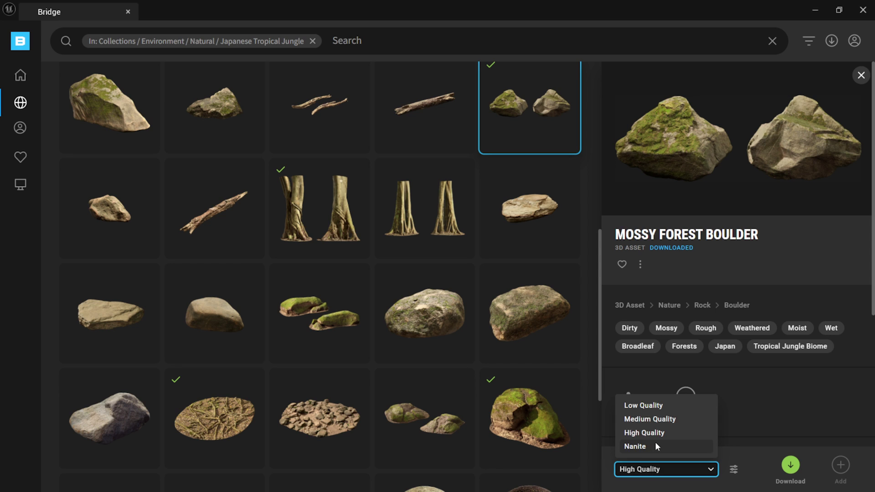
- Download the Small Forest Rock 3D asset in High Quality
click(216, 315)
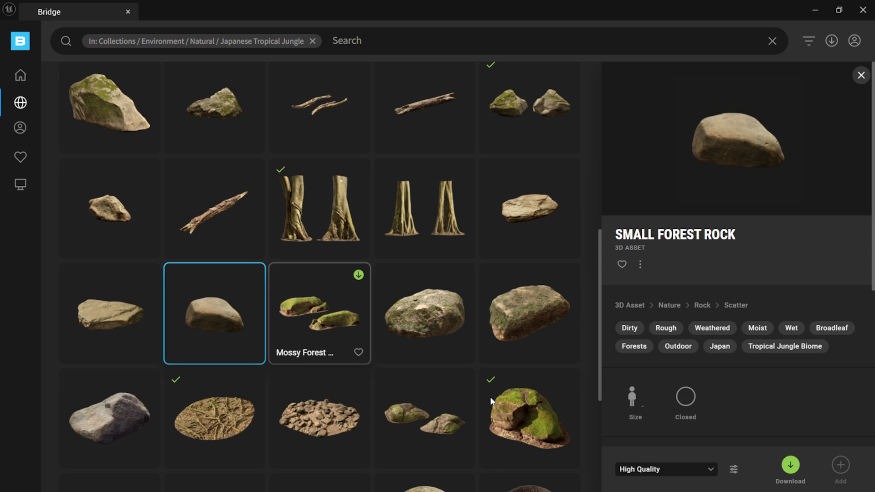
click(689, 472)
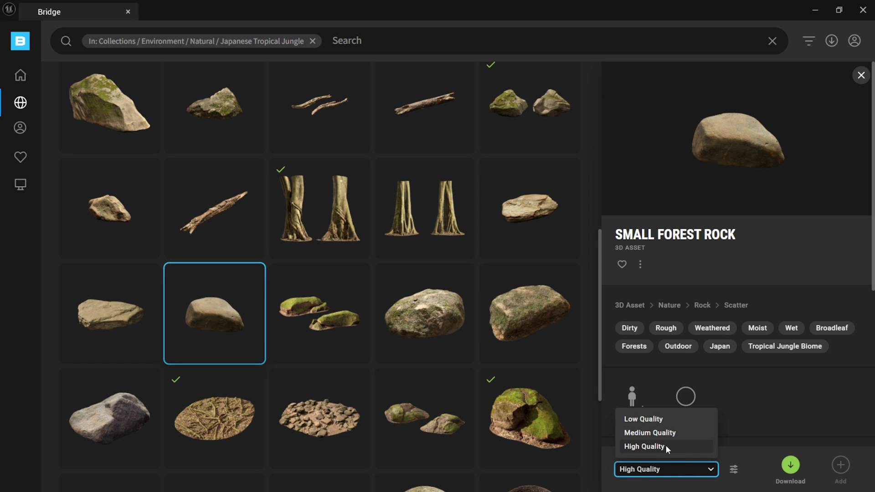
click(792, 466)
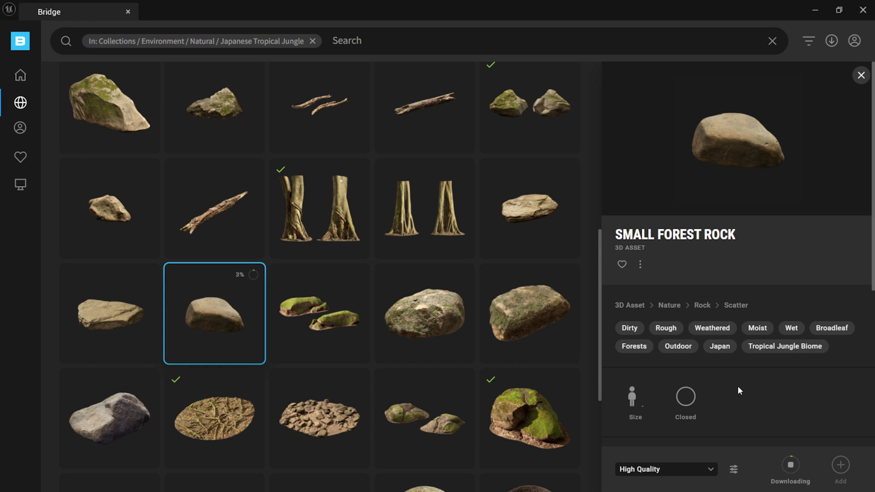
- Select the Ficus Microcarpa Tree Trunk 3D asset and set its download quality to Nanite
click(303, 230)
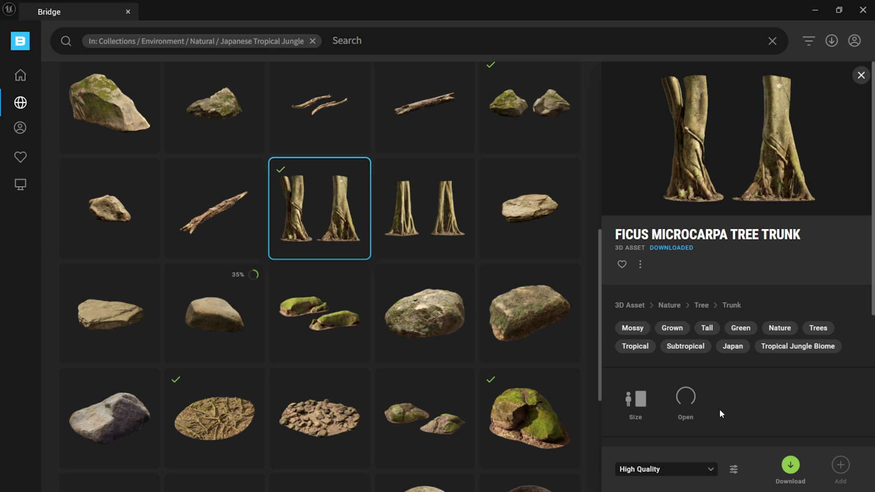
click(687, 467)
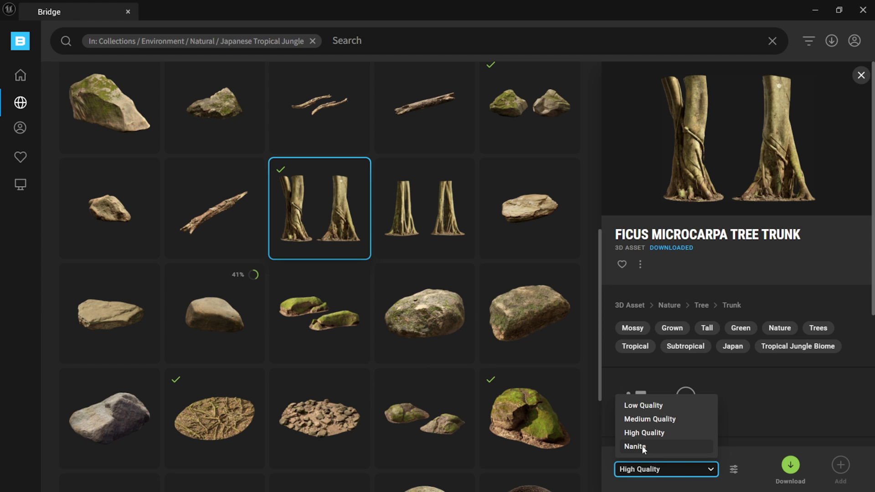
click(634, 447)
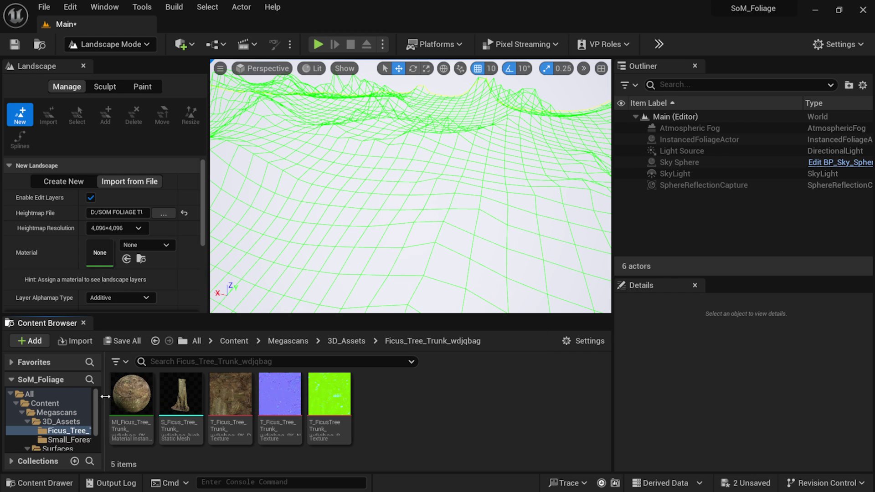
- Widen the content browser's folder tree and look through the contents of the Small_Forest_Rock_wdbnahj folder
drag(104, 395, 174, 395)
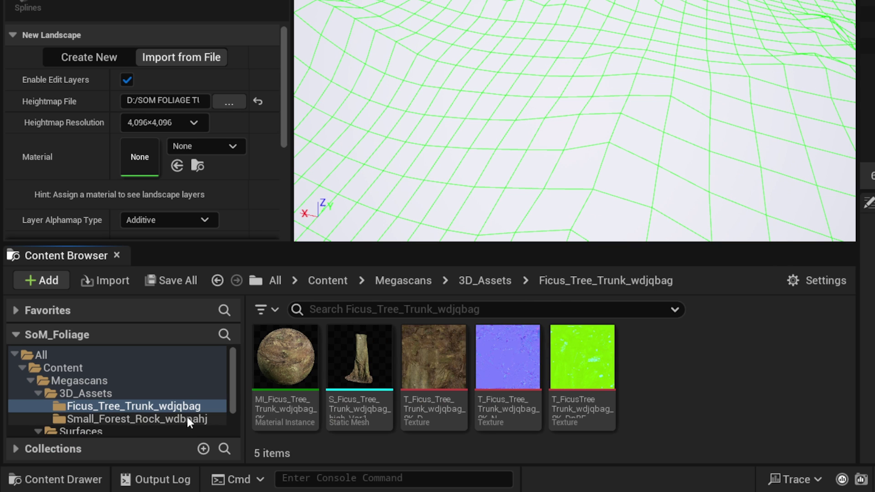
click(185, 417)
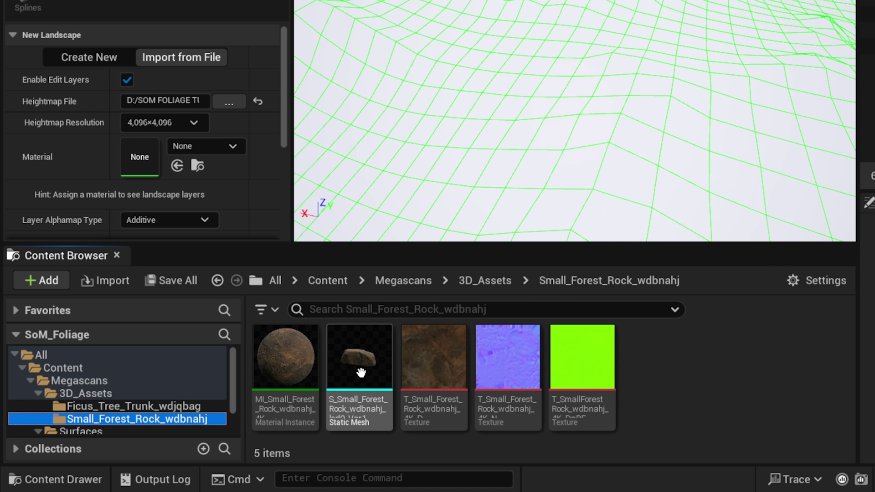
scroll(130, 360, down, 1)
scroll(130, 362, down, 1)
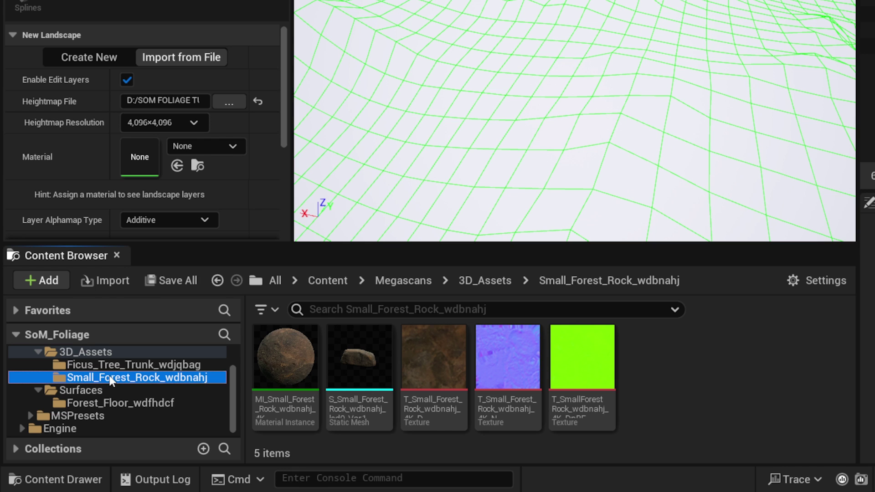
- Assign the MI_Forest_Floor_wdfhdcf_4K material to the new landscape and import the landscape from the heightmap file
click(102, 402)
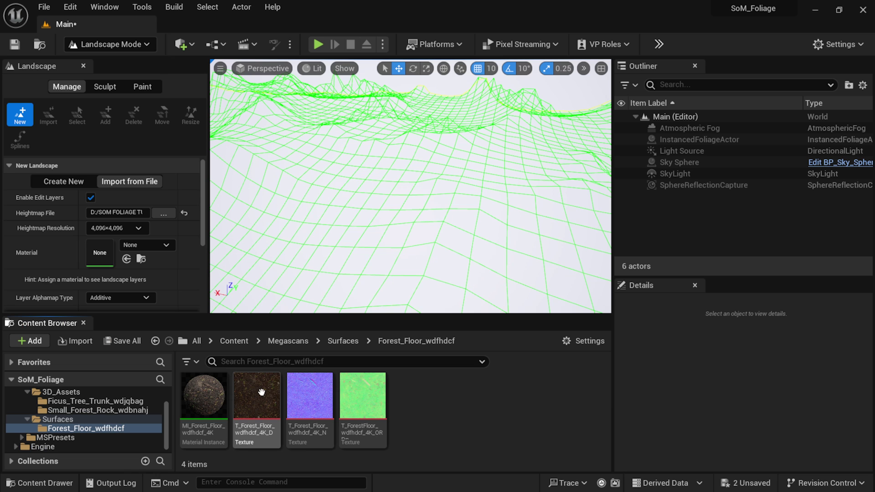
click(297, 374)
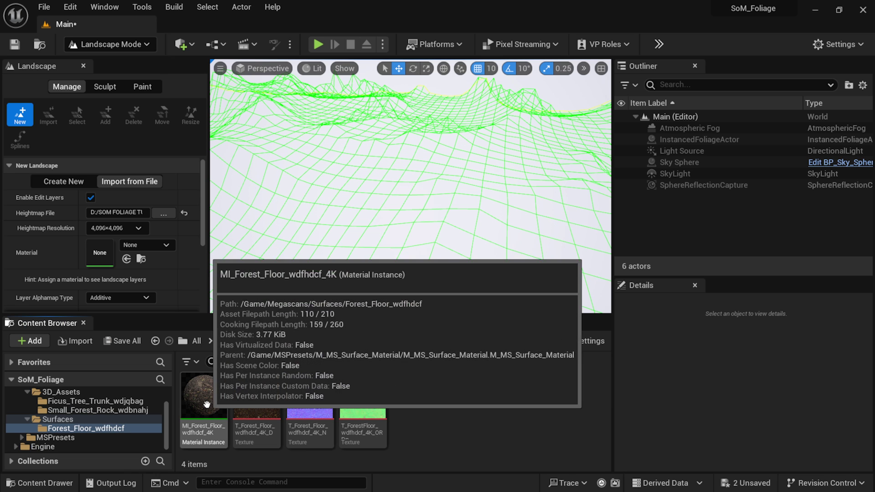
drag(206, 392, 99, 255)
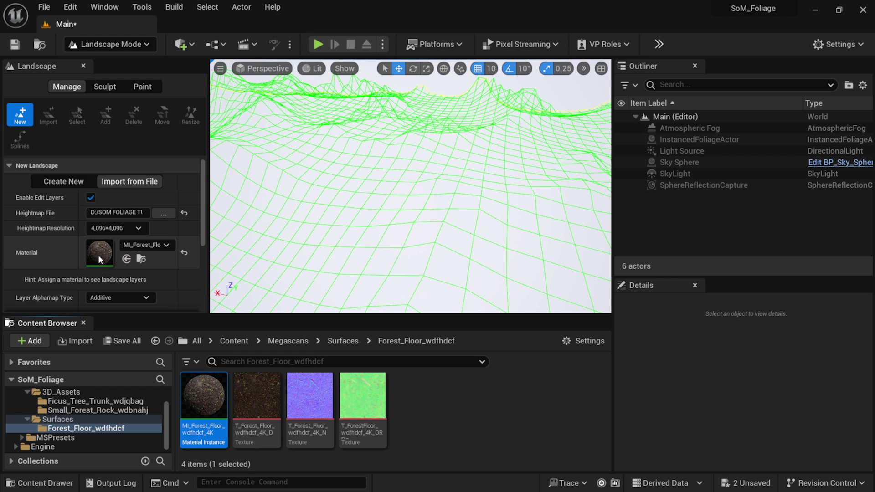
click(84, 323)
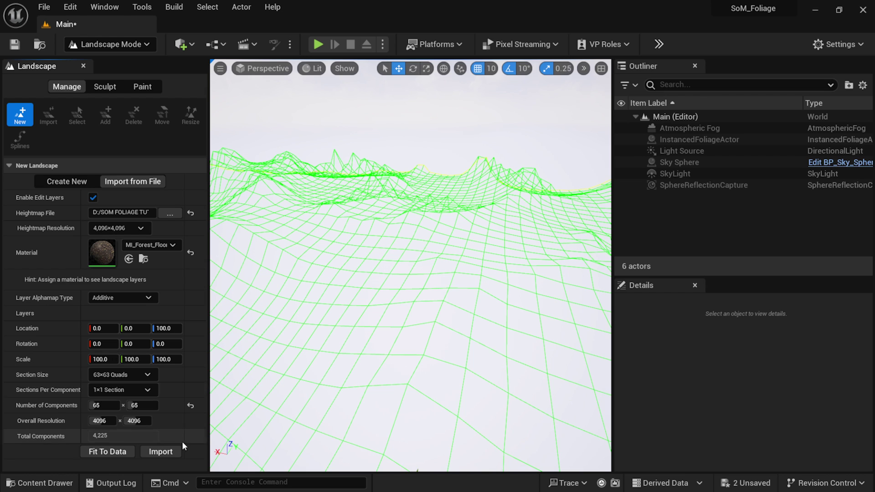
click(162, 453)
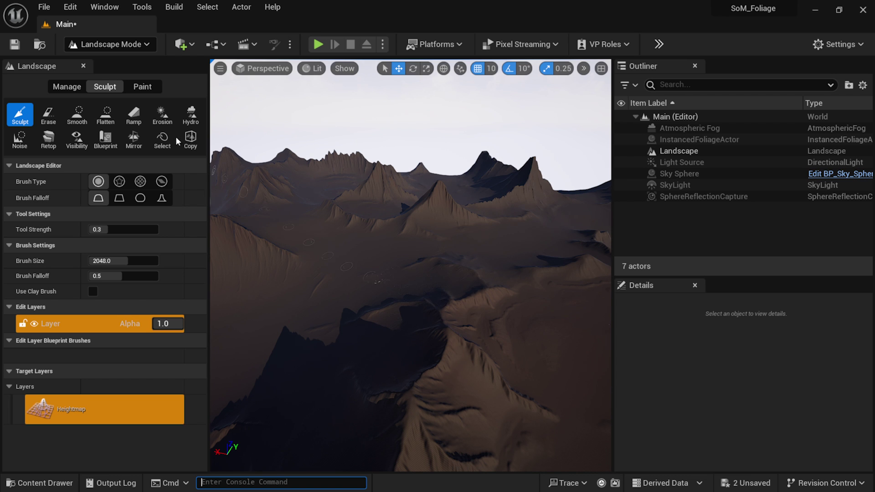
- Switch to Selection mode and fly down to ground level to examine the forest floor material on the landscape up close
click(118, 46)
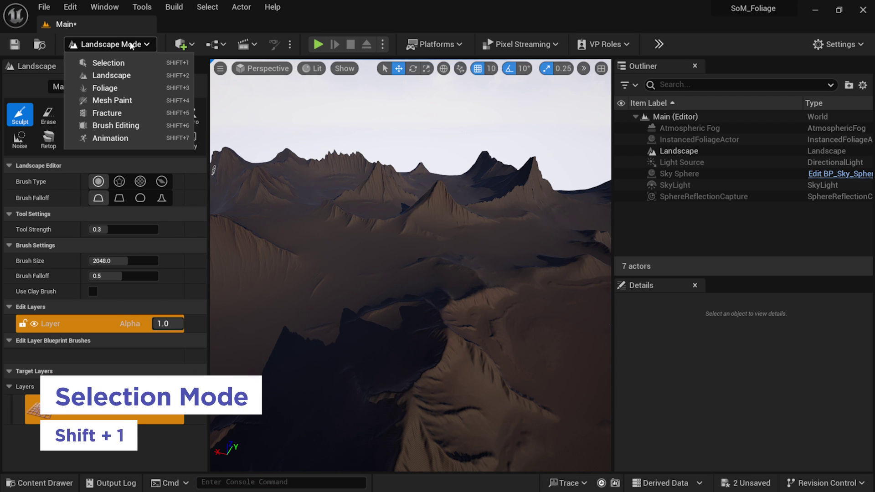
click(105, 62)
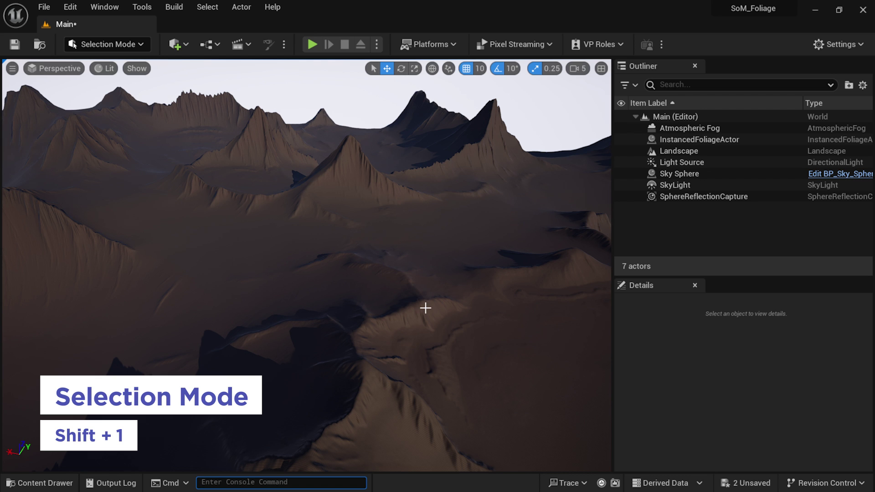
mouse_move(426, 308)
right_down()
mouse_move(424, 337)
mouse_move(474, 342)
mouse_move(426, 314)
right_up()
key(w)
key(s)
scroll(425, 308, down, 2)
scroll(426, 308, down, 3)
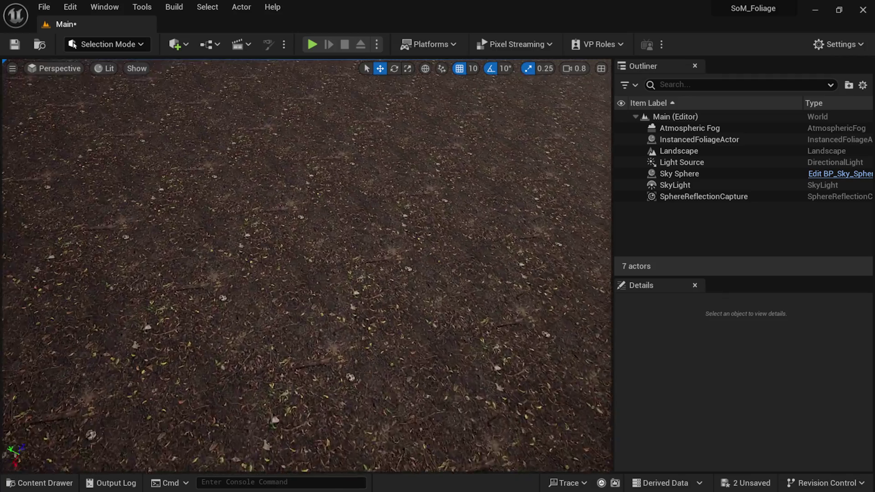
right_drag(425, 308, 383, 240)
key(w)
scroll(399, 297, down, 3)
key(w)
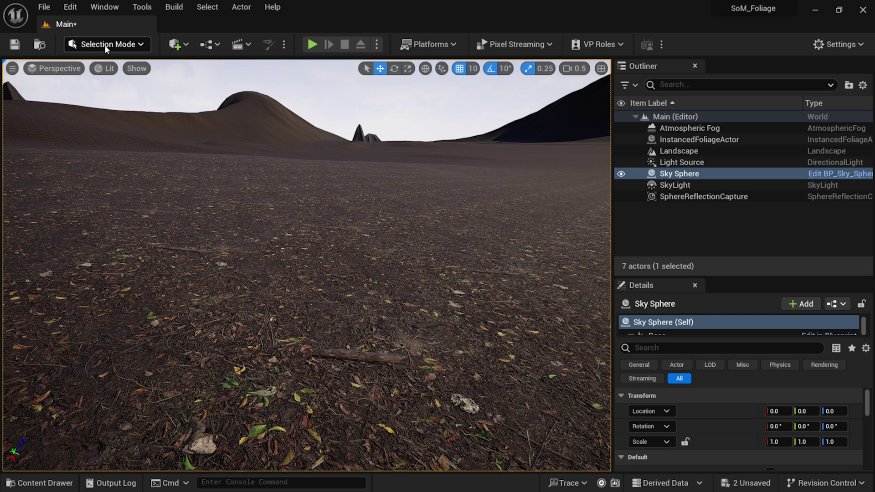
- Switch to Foliage mode and dock the content browser in the layout
click(122, 45)
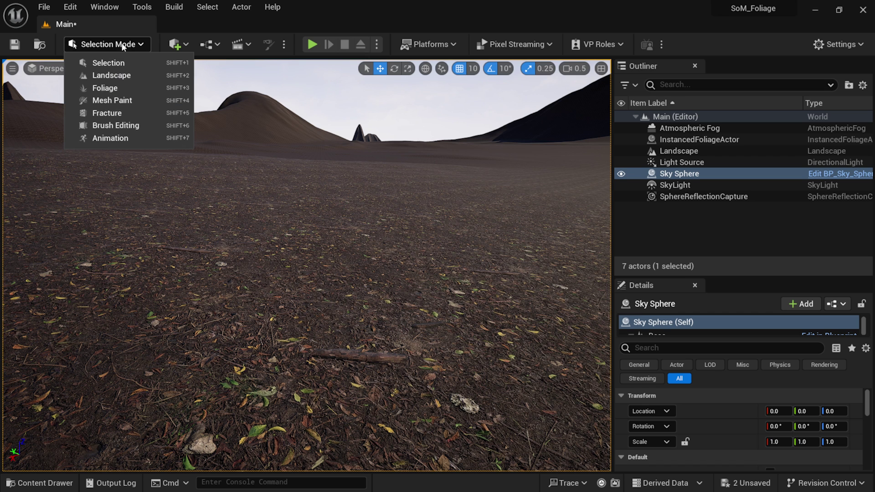
click(132, 88)
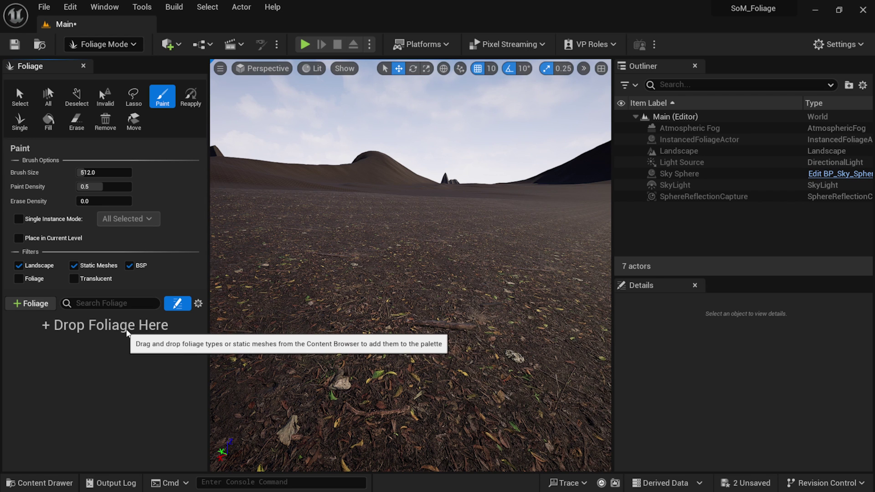
click(65, 484)
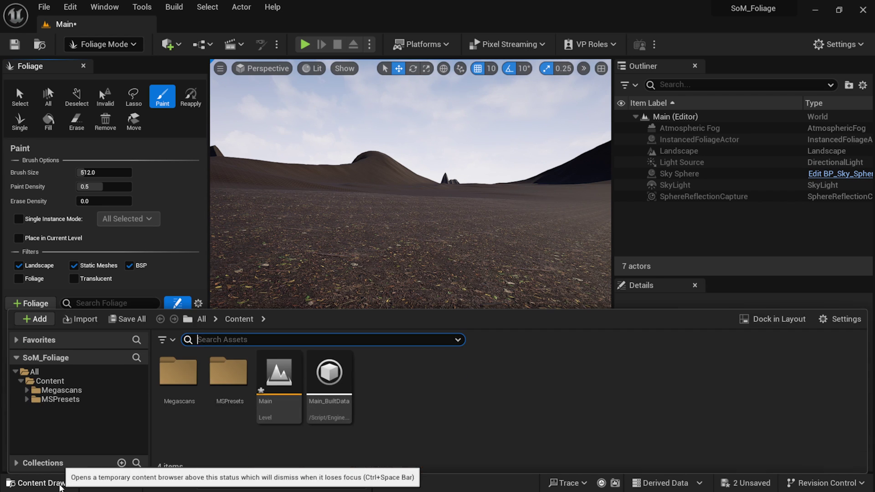
click(775, 319)
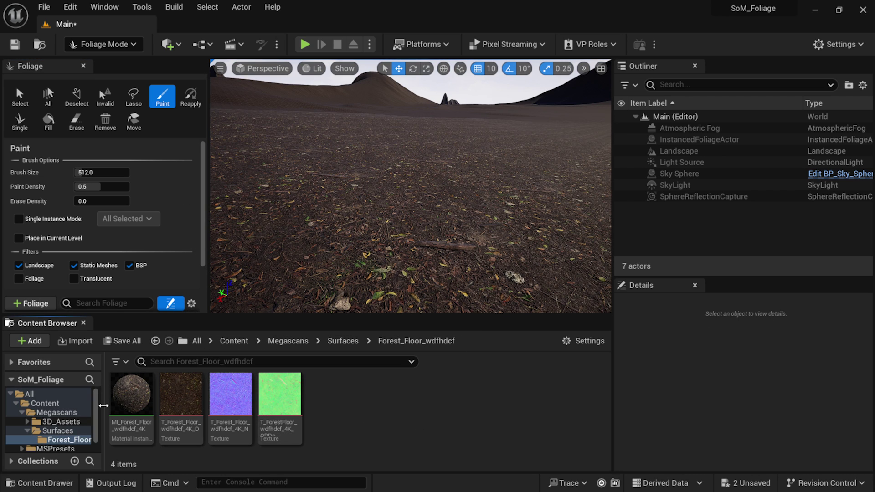
- Add the Small Forest Rock static mesh from the Megascans 3D_Assets folder to the foliage palette and close the content browser
drag(103, 406, 146, 405)
click(89, 422)
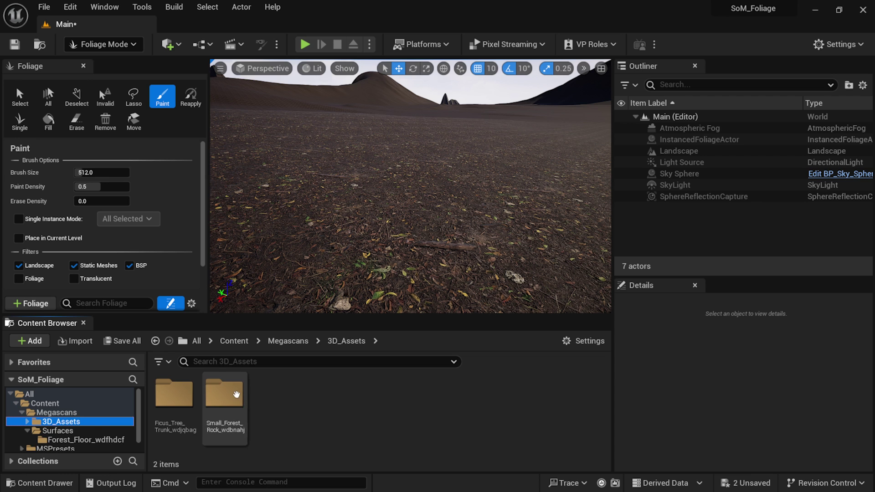
double_click(222, 394)
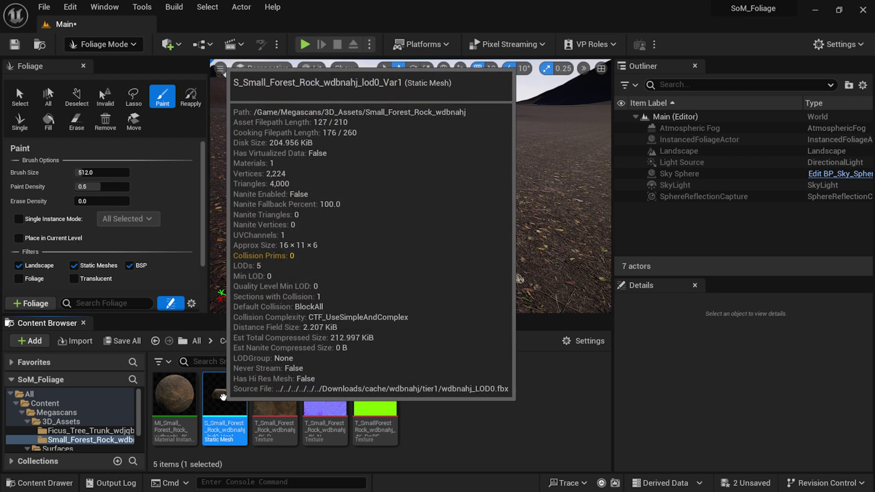
click(220, 396)
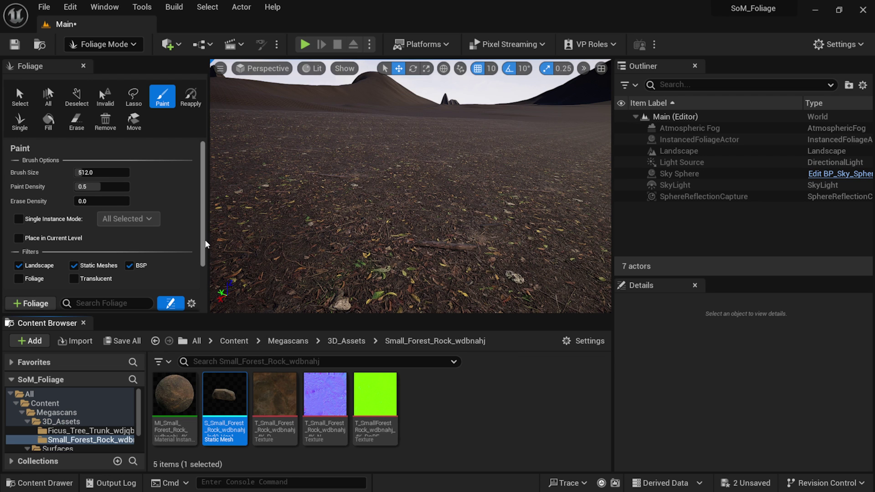
scroll(205, 245, down, 3)
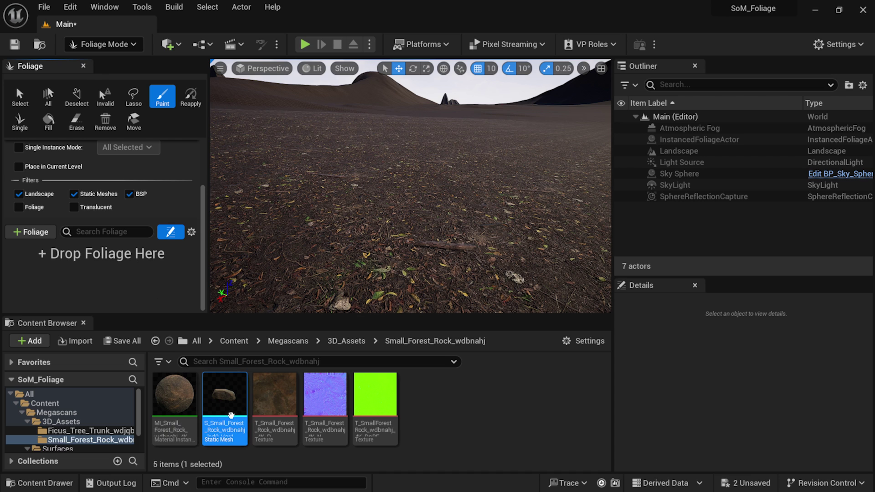
drag(231, 415, 91, 266)
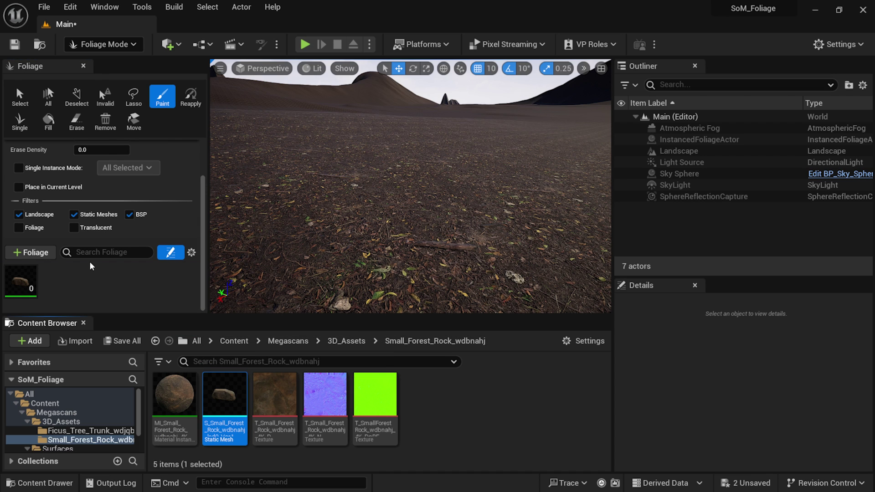
click(84, 324)
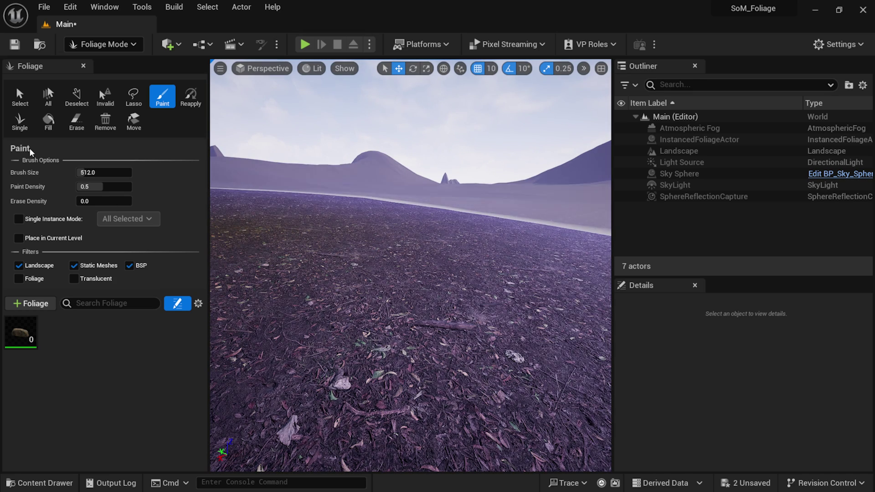
- Try a foliage paint brush size of 200 and settle on 100
click(96, 173)
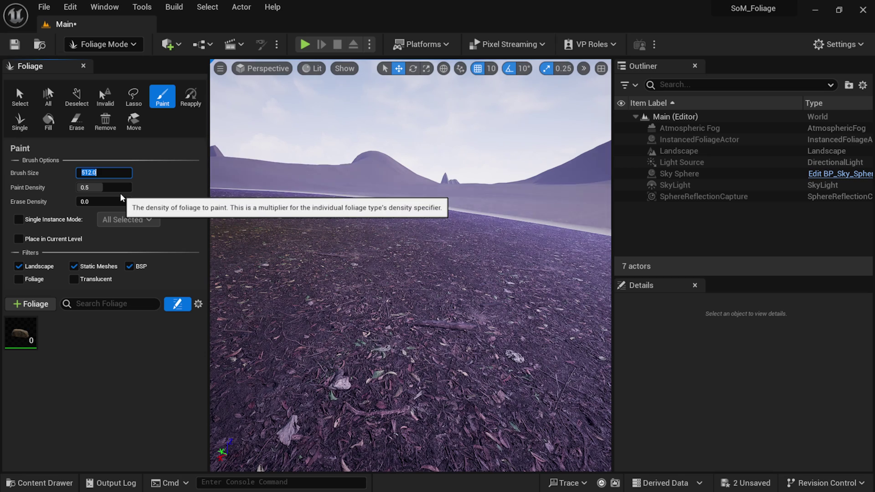
text(200)
key(Return)
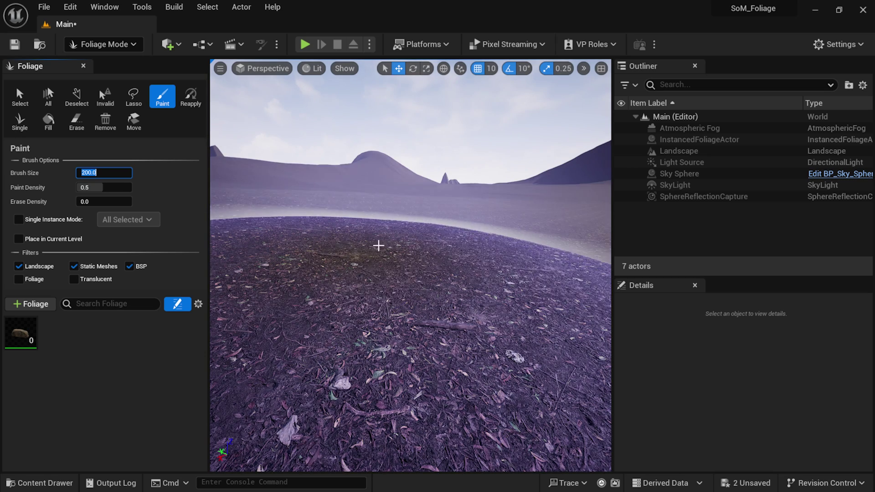
text(10)
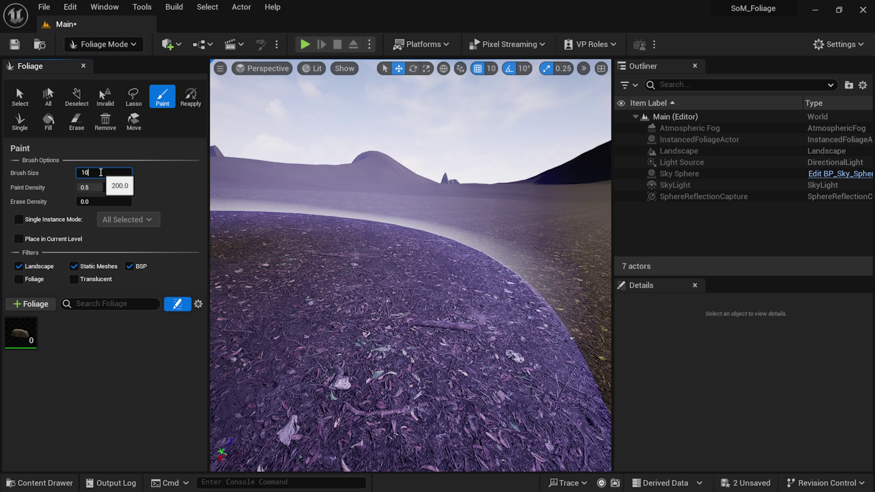
text(0)
key(Return)
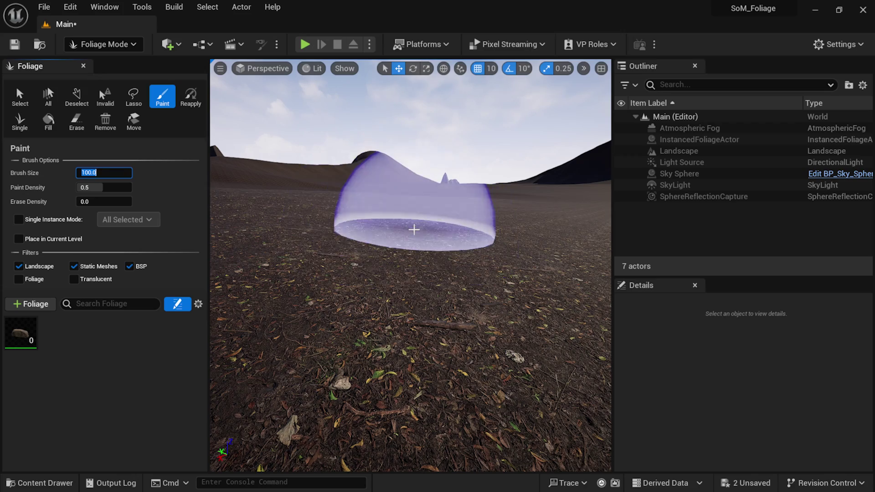
- Test-paint small forest rocks across the ground at 0.5 paint density and undo the painting
mouse_move(393, 237)
mouse_down()
mouse_move(362, 283)
mouse_move(414, 210)
mouse_move(528, 222)
mouse_move(360, 243)
mouse_move(410, 365)
mouse_move(334, 212)
mouse_up()
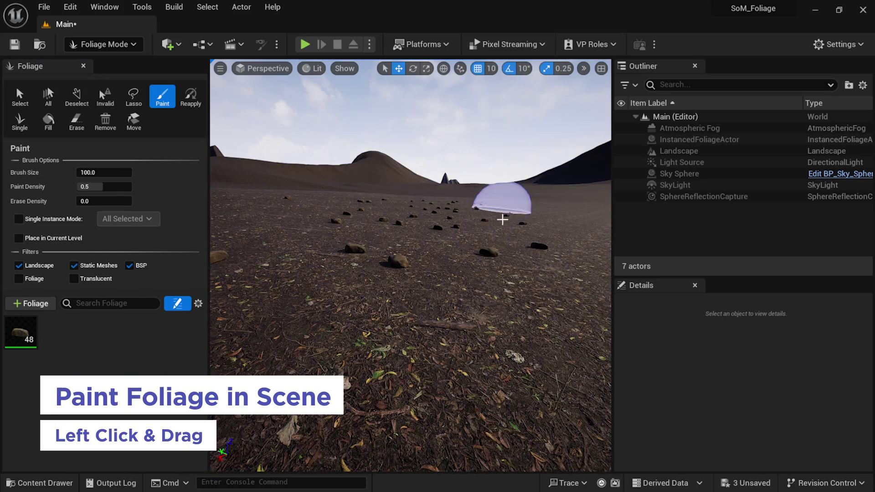
mouse_move(502, 219)
mouse_down()
mouse_move(401, 218)
mouse_move(371, 264)
mouse_move(381, 273)
mouse_move(402, 265)
mouse_up()
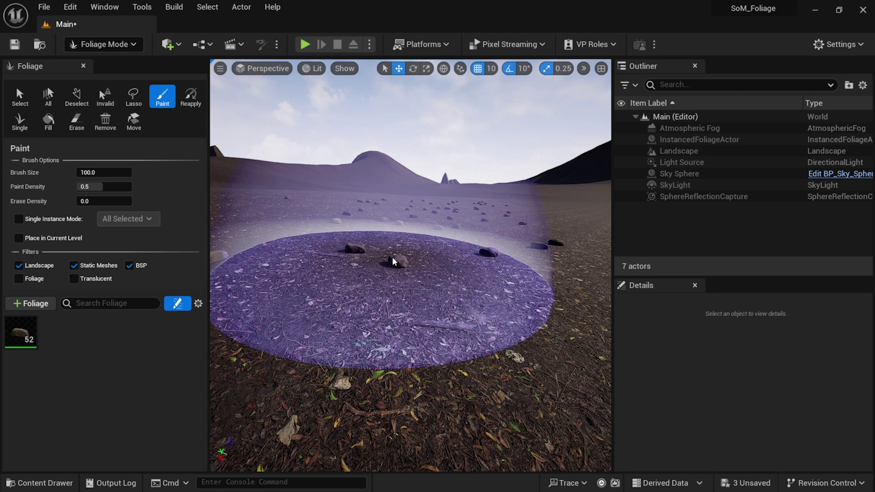
key(ctrl+z)
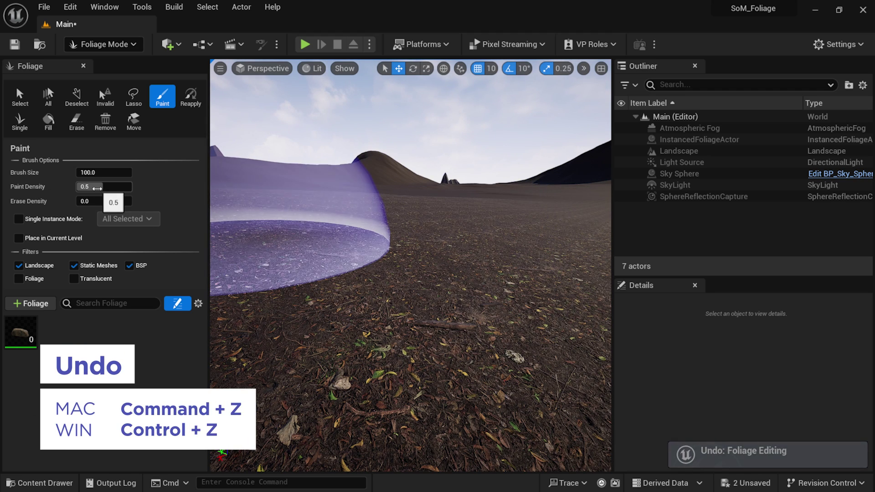
- Set the paint density to 1.0, paint a test patch of rocks on the ground and undo it
click(97, 187)
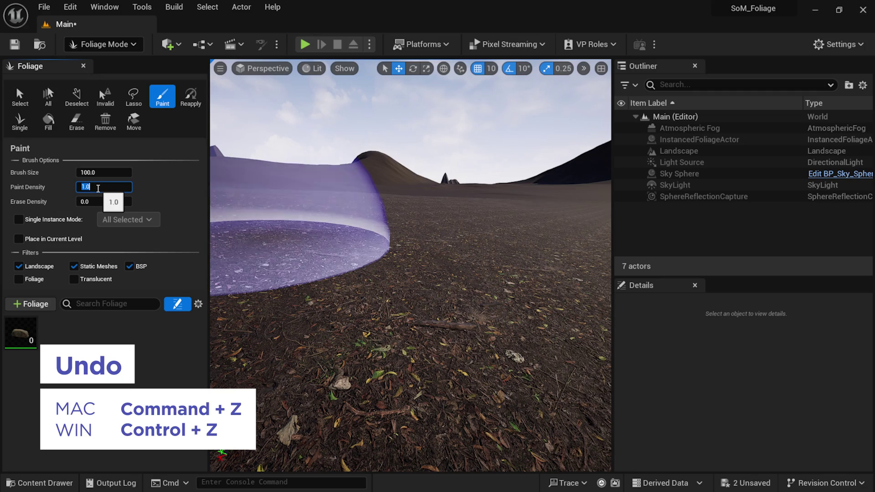
click(400, 229)
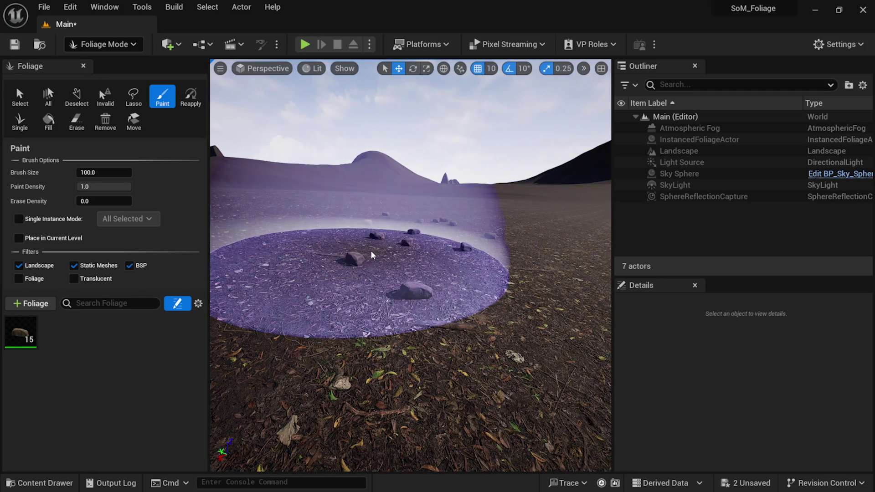
key(ctrl+z)
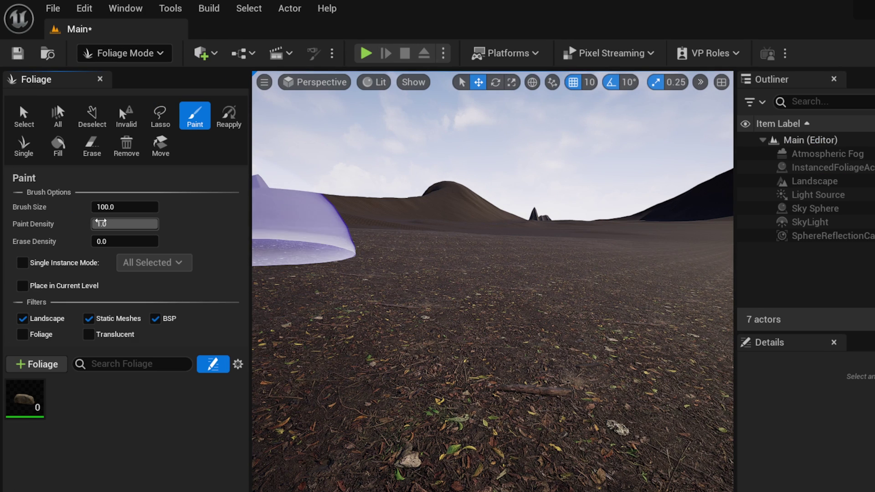
- Set the small forest rock's Density / 1Kuu to 500, test-paint rocks across the ground and undo the painting
click(101, 223)
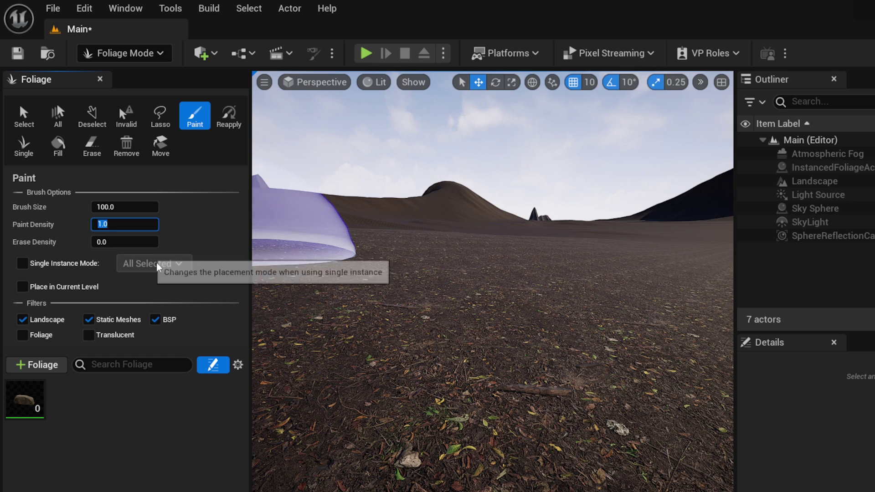
click(27, 409)
scroll(240, 303, down, 3)
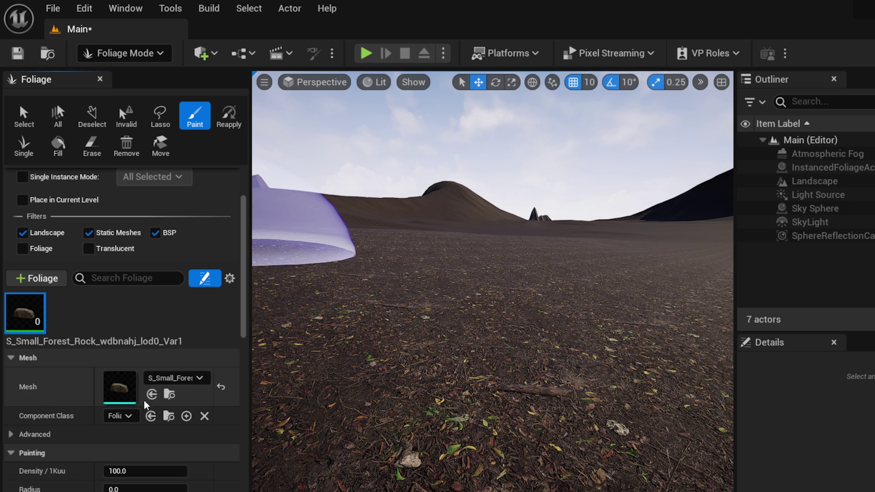
scroll(245, 311, down, 3)
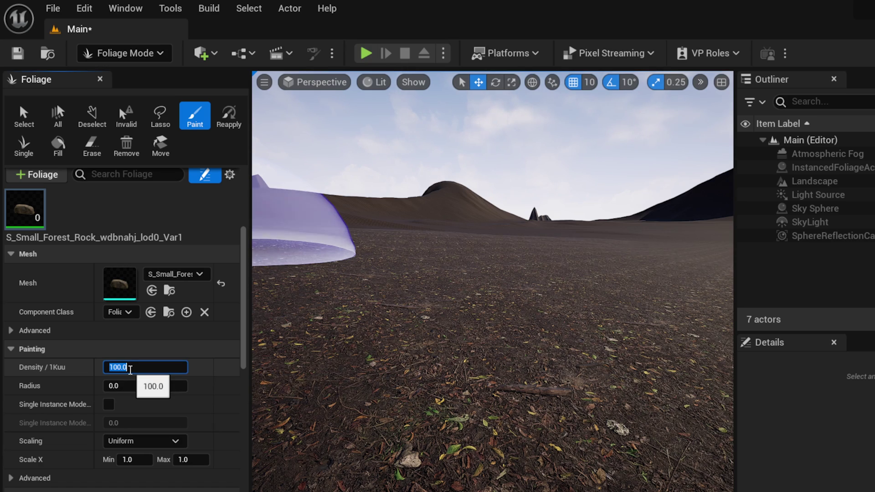
mouse_move(470, 307)
mouse_down()
mouse_move(508, 321)
mouse_move(480, 272)
mouse_move(481, 302)
mouse_up()
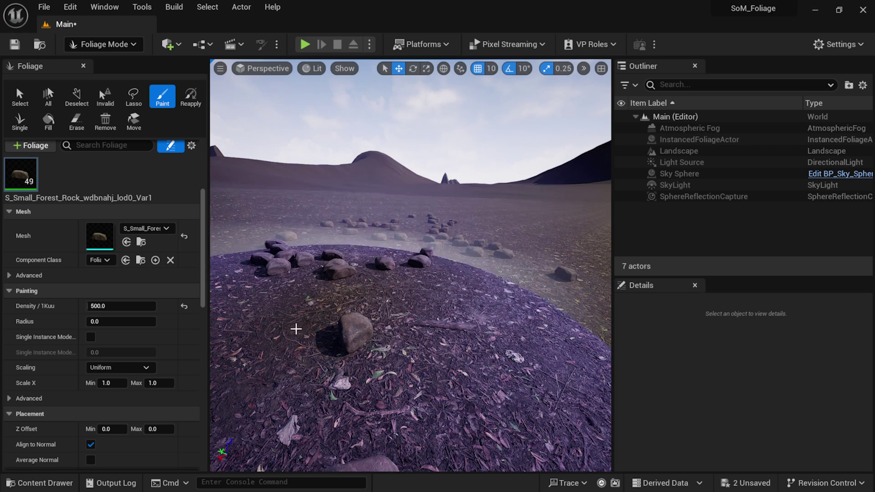
key(ctrl+z)
- Set the small forest rock's Density / 1Kuu to 5000, test-paint dense rock patches on the ground and undo them all
click(121, 306)
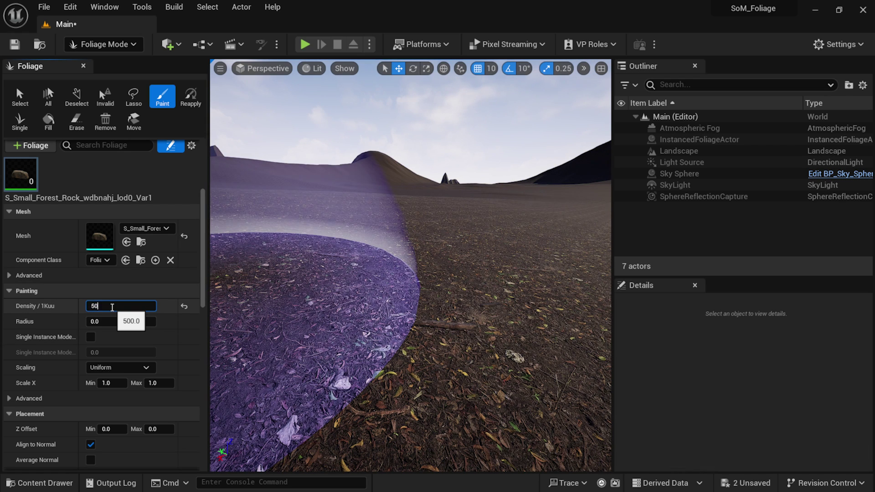
mouse_move(393, 259)
mouse_down()
mouse_move(400, 250)
mouse_move(353, 253)
mouse_move(553, 224)
mouse_move(402, 291)
mouse_move(244, 156)
mouse_move(420, 234)
mouse_move(469, 199)
mouse_up()
key(s)
right_drag(440, 228, 450, 286)
drag(451, 286, 495, 253)
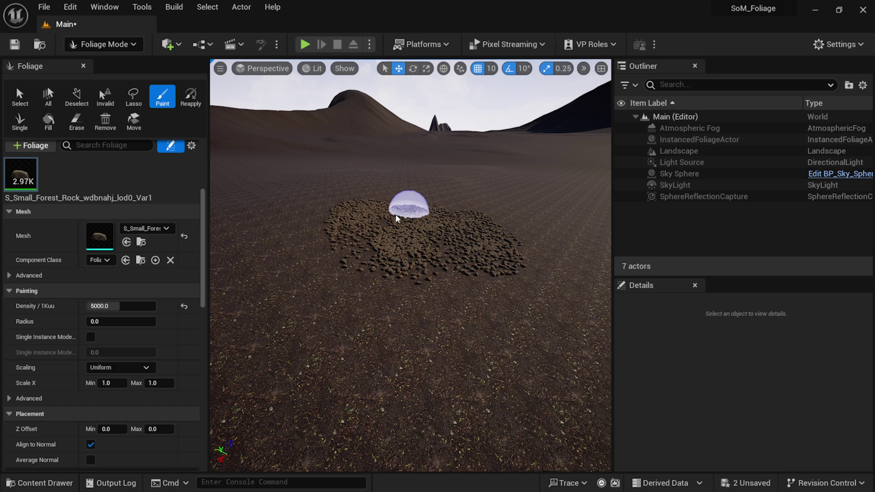
mouse_move(395, 218)
mouse_down()
mouse_move(319, 282)
mouse_move(423, 214)
mouse_move(369, 326)
mouse_move(506, 241)
mouse_move(383, 335)
mouse_move(488, 254)
mouse_move(477, 223)
mouse_move(469, 361)
mouse_move(433, 283)
mouse_move(316, 201)
mouse_move(263, 263)
mouse_move(312, 195)
mouse_move(371, 179)
mouse_move(566, 319)
mouse_move(380, 289)
mouse_move(566, 314)
mouse_up()
key(ctrl+z)
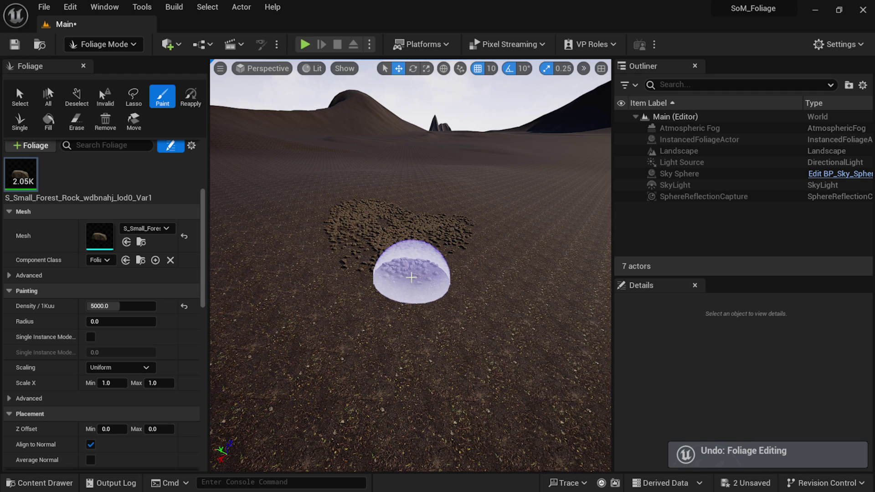
key(ctrl+z)
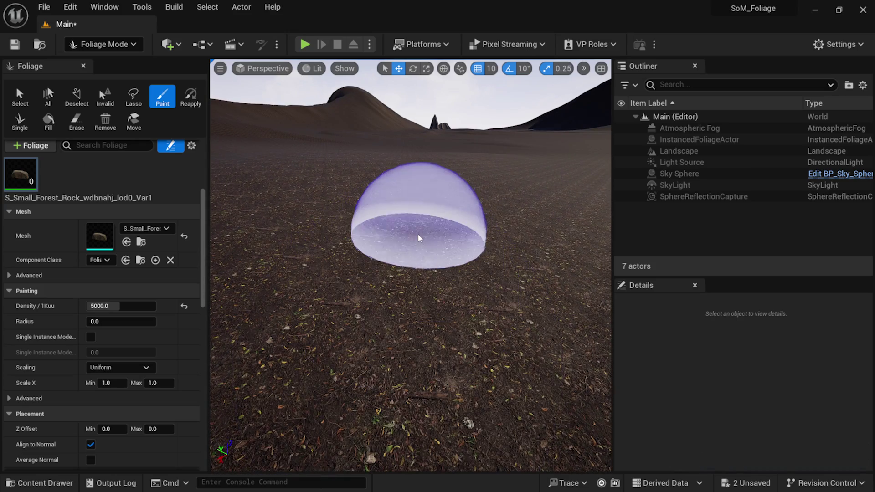
- Change the editor to Selection mode, and in the Epic Games Launcher open the Marketplace's free Megascans content
click(123, 46)
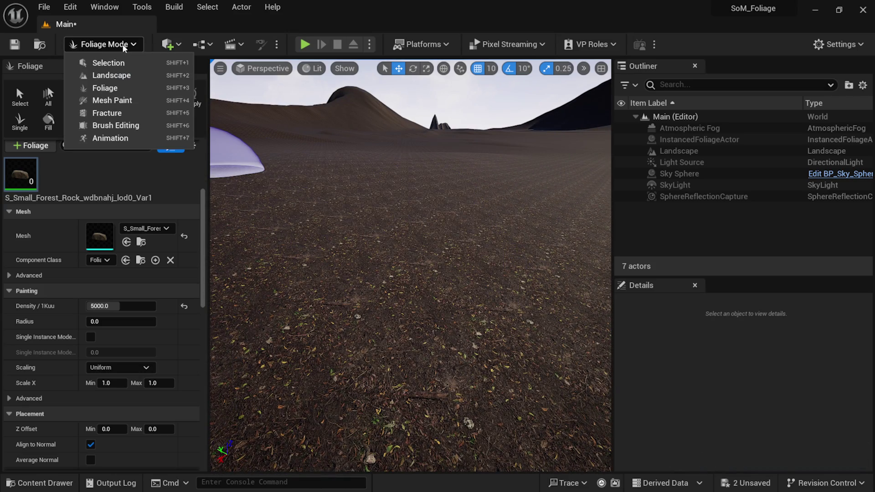
click(102, 63)
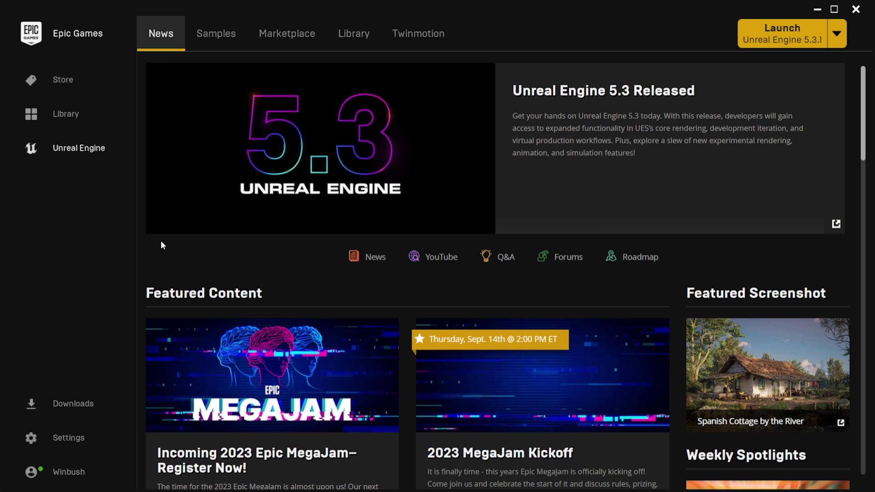
click(293, 36)
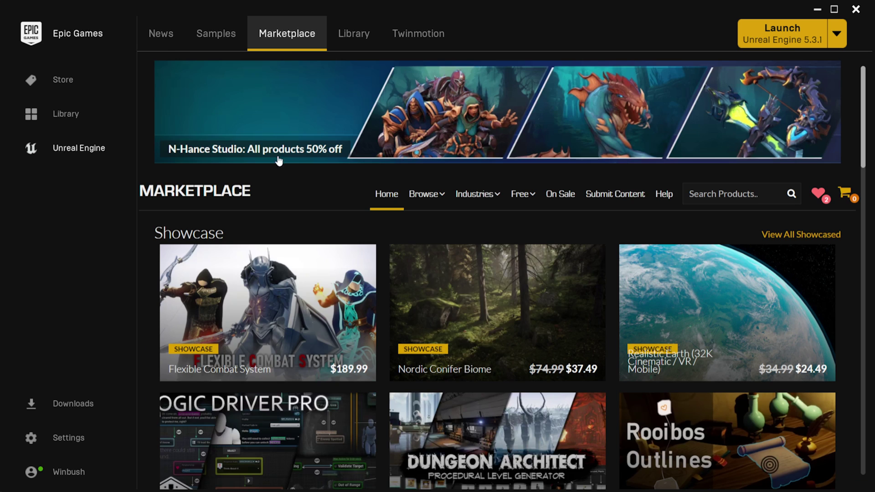
mouse_move(539, 200)
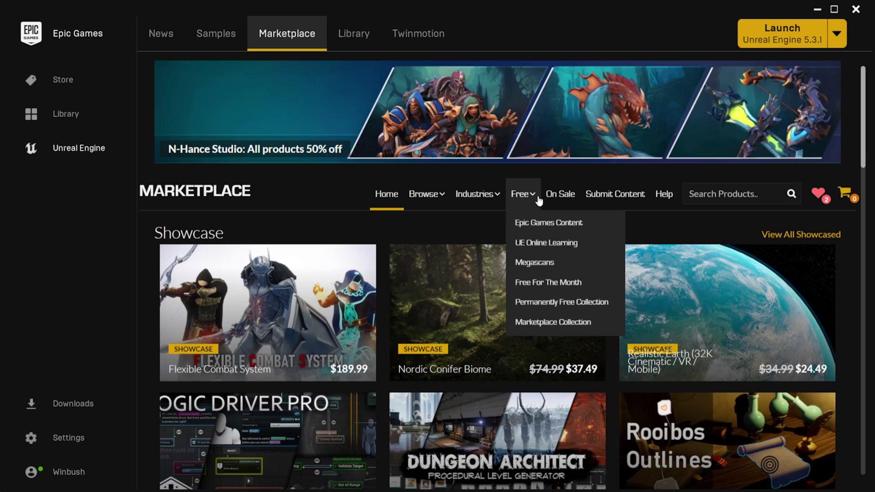
click(563, 267)
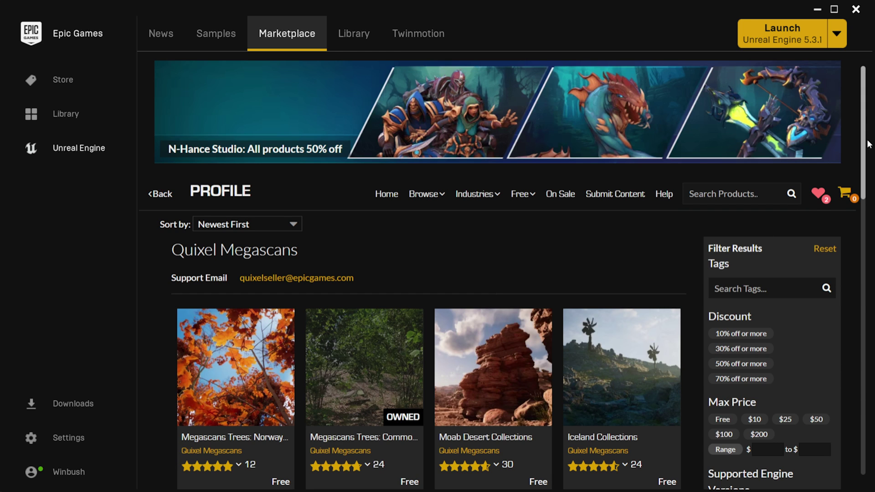
- Browse the Quixel Megascans products and open the Megascans Trees: European Beech (Early Access) pack
scroll(757, 263, down, 5)
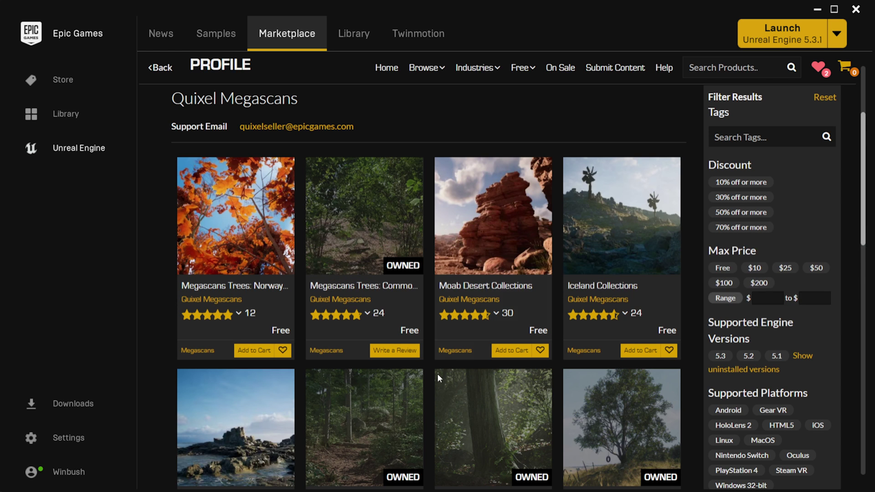
scroll(439, 377, down, 3)
scroll(416, 383, up, 3)
scroll(501, 227, down, 1)
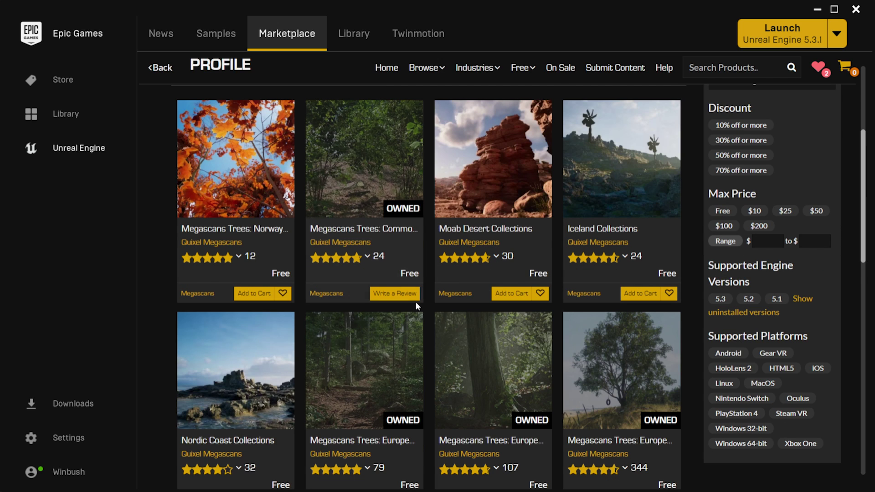
scroll(416, 306, down, 1)
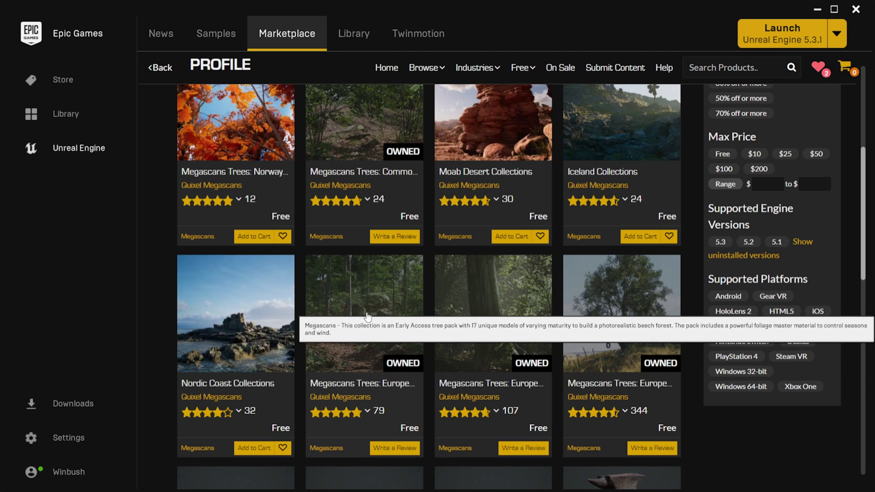
click(368, 316)
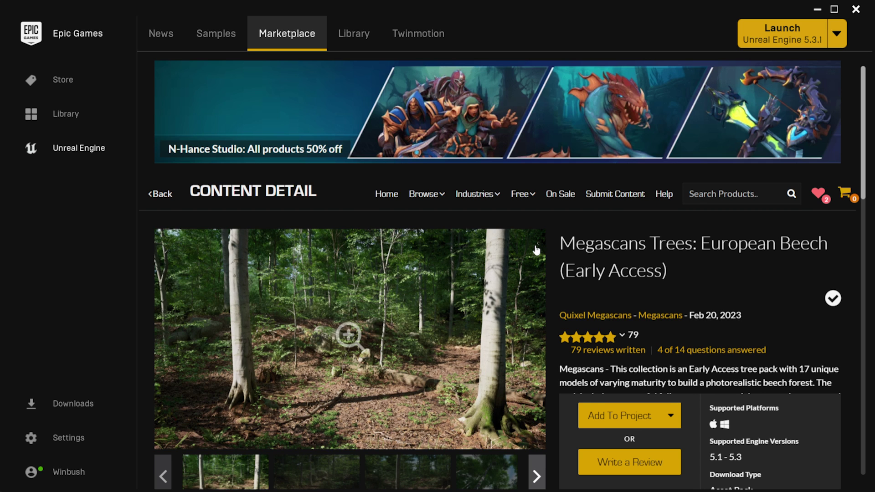
- Add the European Beech tree pack to the SoM_Foliage project
scroll(536, 250, down, 3)
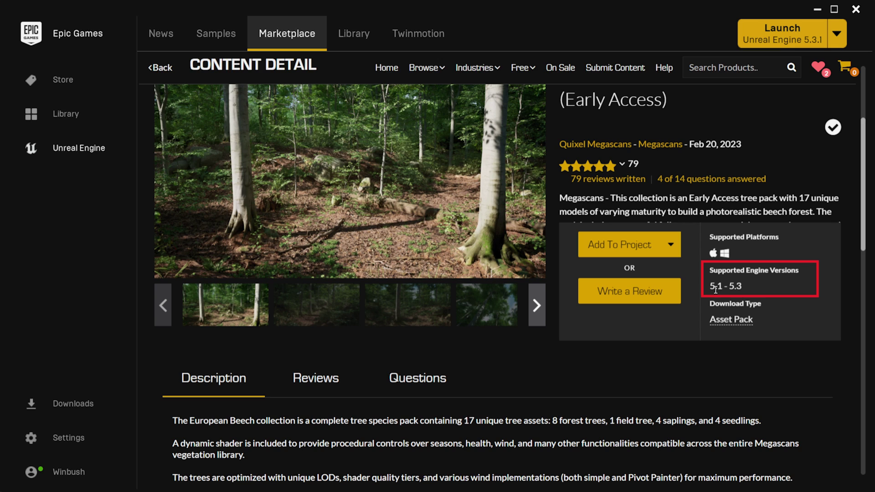
click(615, 249)
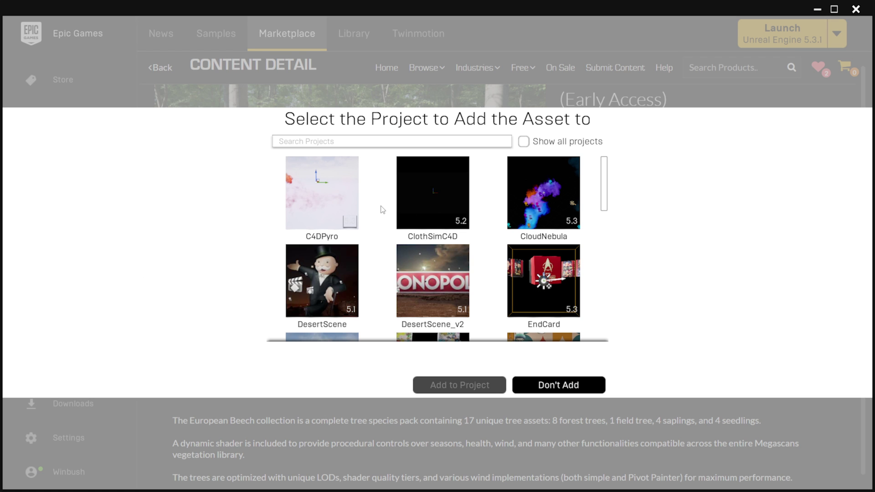
drag(615, 170, 618, 274)
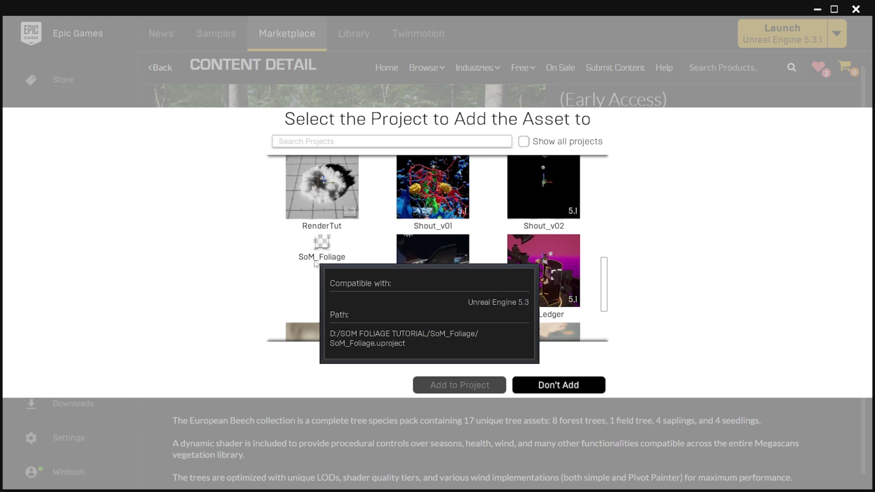
click(323, 246)
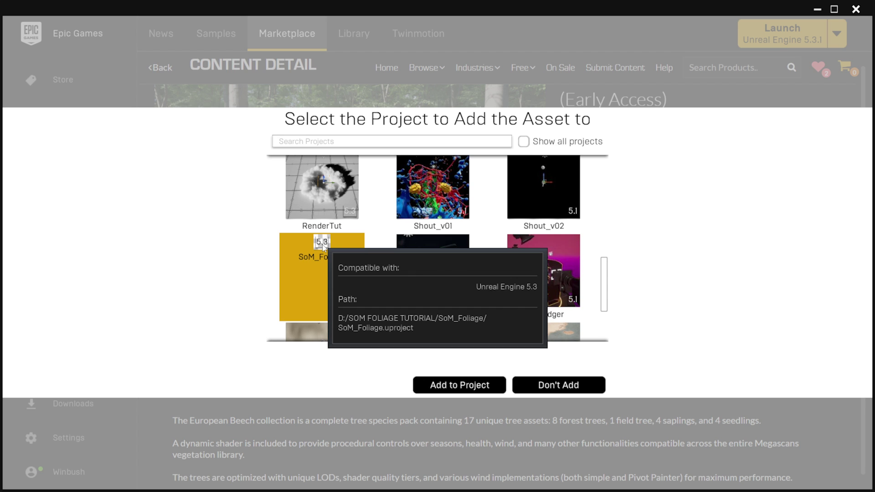
click(486, 386)
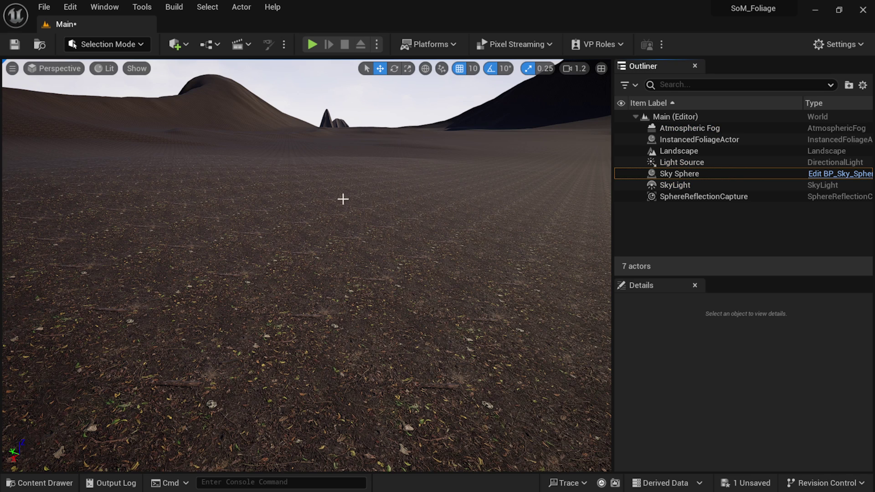
- Return to the Unreal Editor and enter Foliage mode facing the mountain slope
mouse_move(344, 199)
right_down()
mouse_move(439, 178)
mouse_move(464, 154)
mouse_move(473, 187)
mouse_move(445, 192)
mouse_move(437, 224)
mouse_move(451, 211)
mouse_move(320, 199)
mouse_move(323, 188)
mouse_move(321, 198)
mouse_move(298, 201)
mouse_move(343, 199)
right_up()
key(w)
scroll(343, 199, up, 2)
key(w)
key(w)
scroll(445, 192, up, 1)
scroll(324, 188, up, 1)
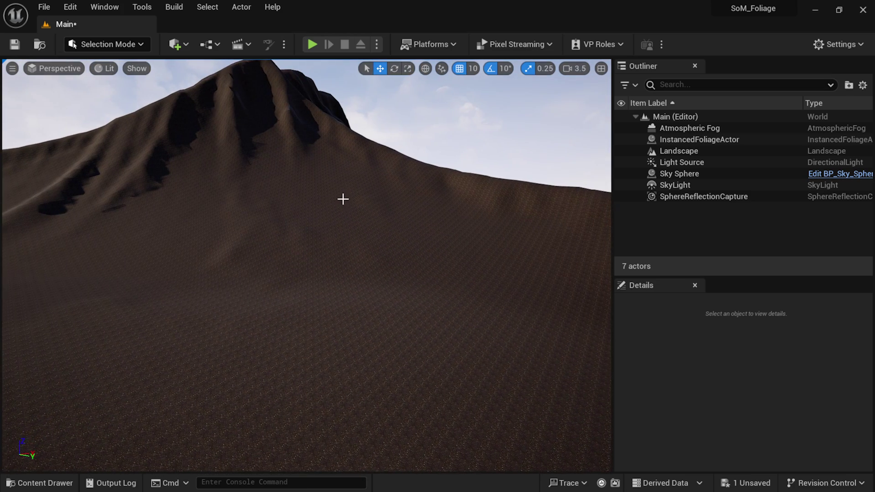
click(100, 48)
click(104, 88)
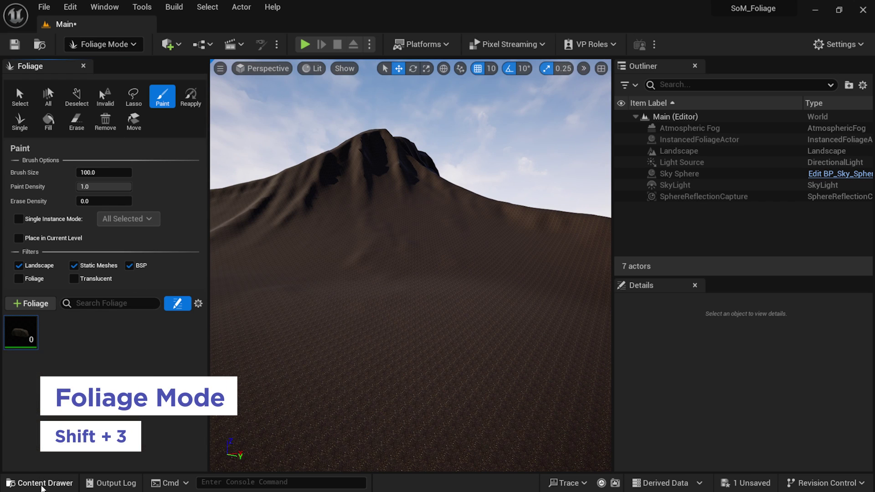
- Dock the content browser in the layout, widen its folder tree and open the EuropeanBeech/Geometry/SimpleWind folder
click(17, 483)
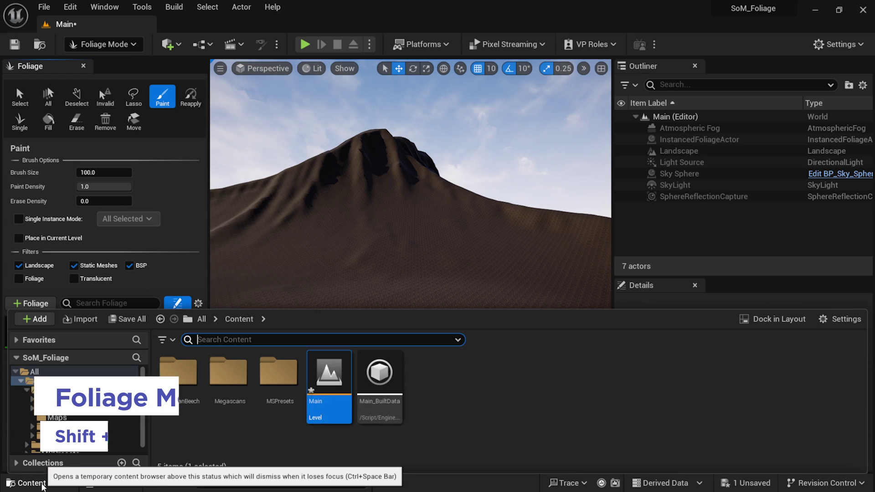
click(758, 319)
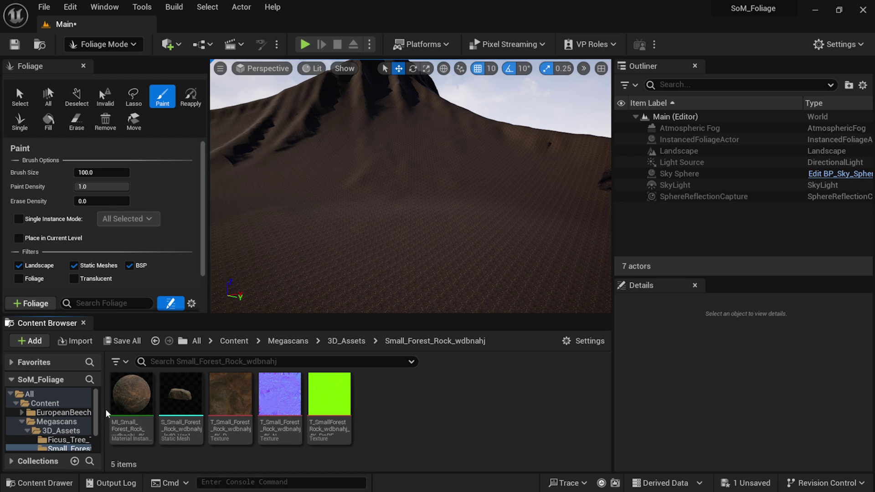
drag(106, 411, 167, 413)
click(64, 412)
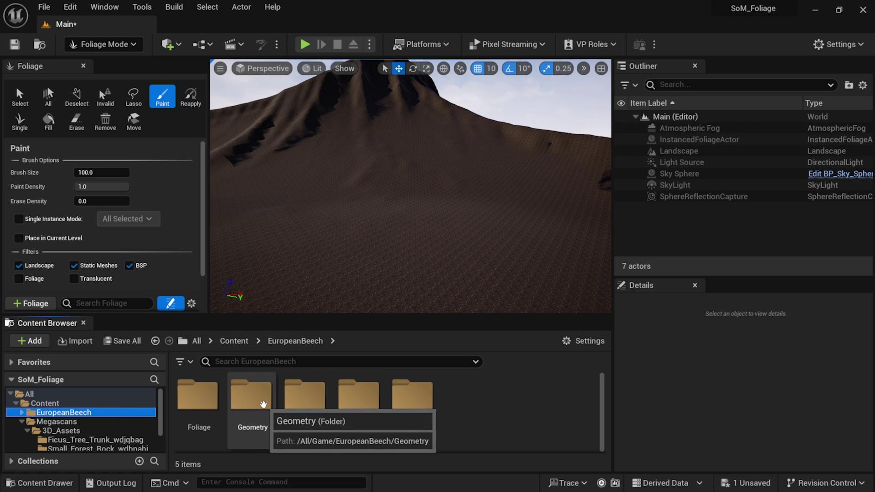
double_click(261, 404)
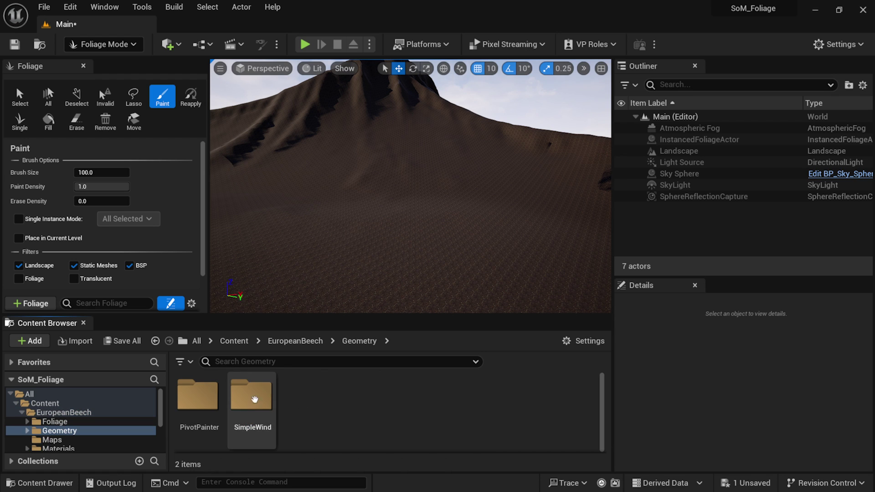
double_click(256, 399)
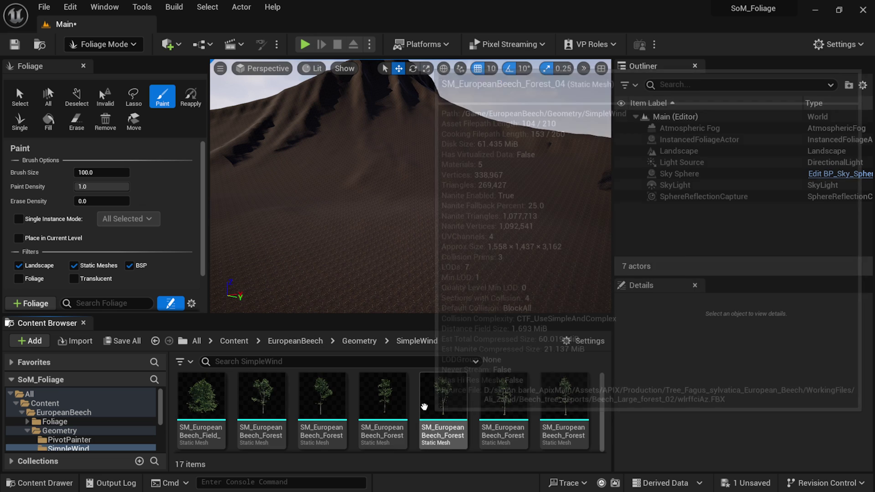
- Add the first two SM_EuropeanBeech_Forest static meshes from the SimpleWind folder to the foliage palette
mouse_move(318, 402)
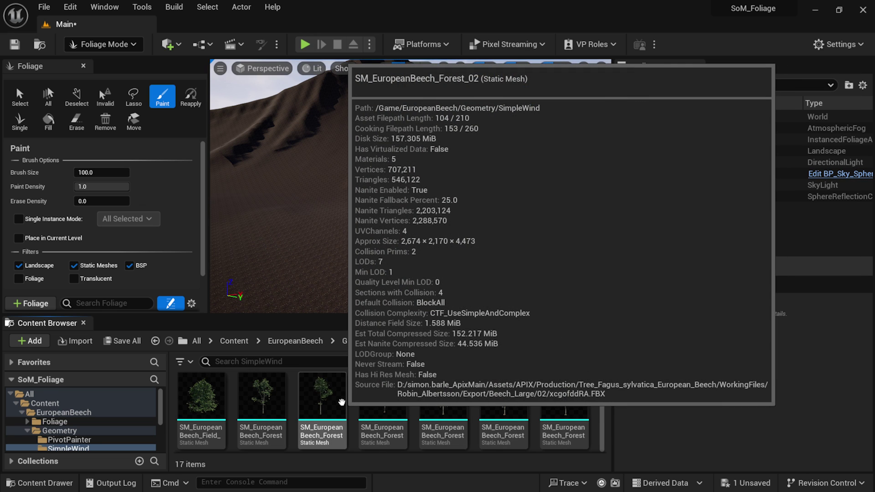
mouse_move(277, 405)
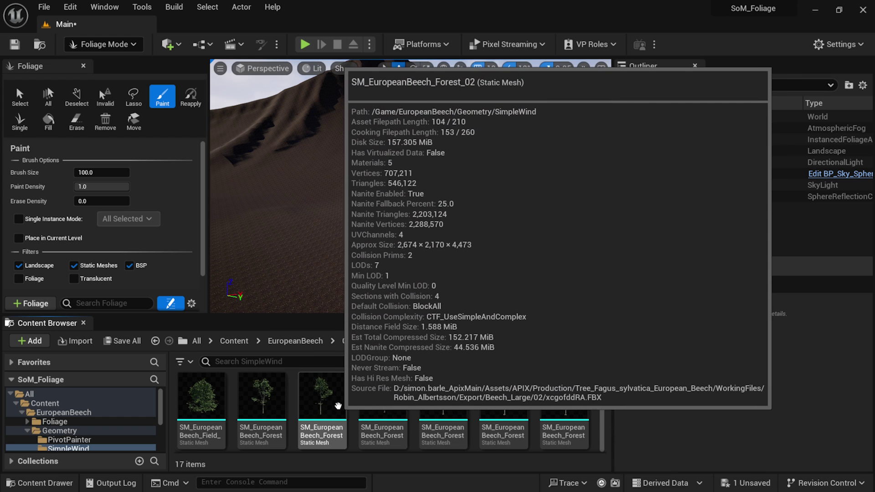
mouse_move(206, 407)
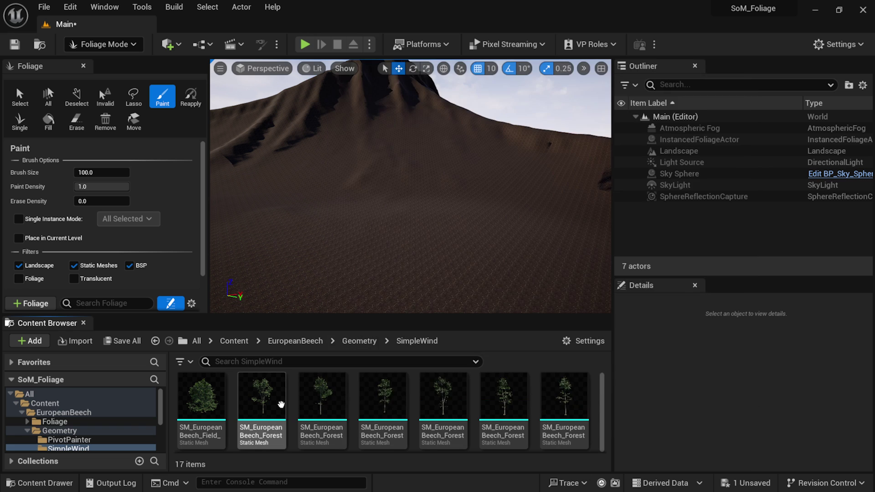
ctrl+click(321, 397)
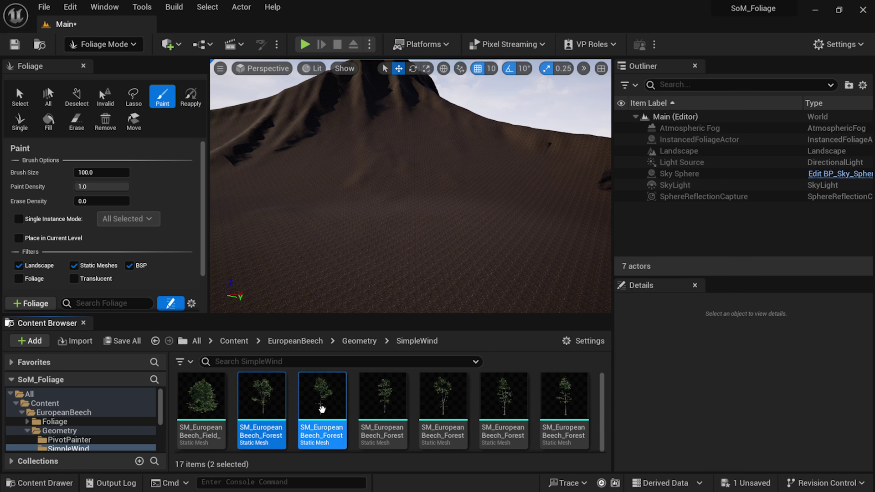
scroll(203, 269, down, 2)
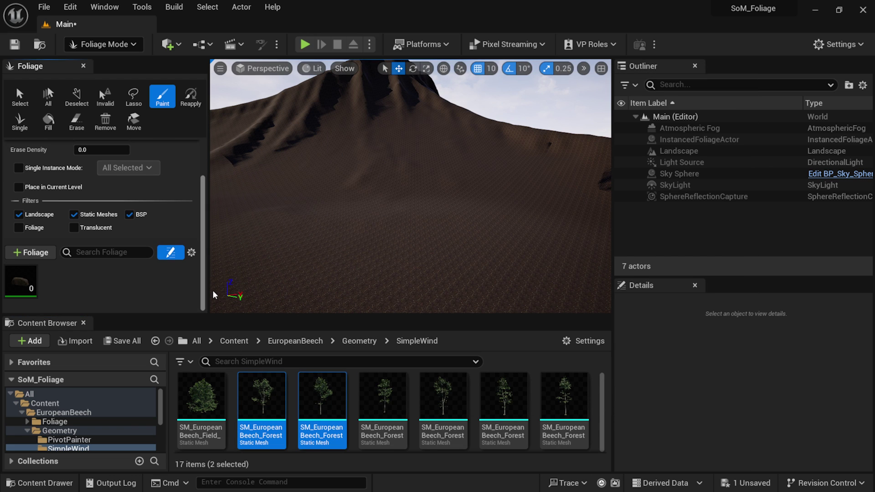
drag(263, 404, 121, 292)
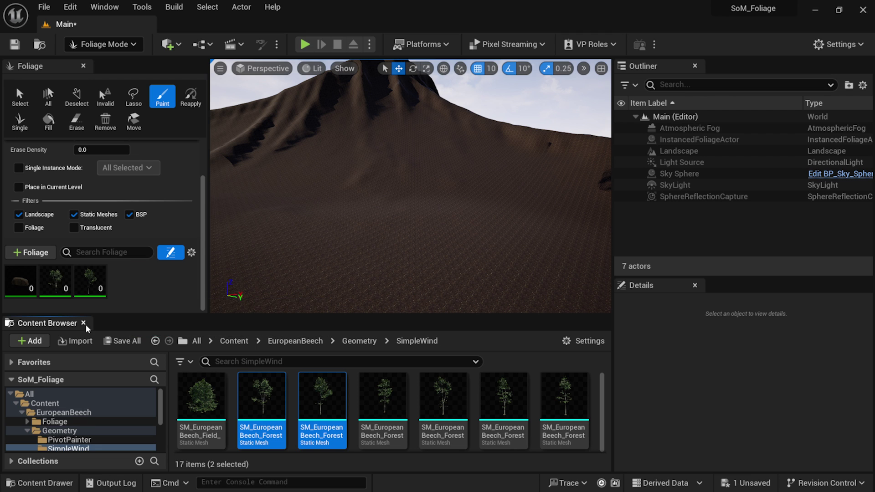
- Close the content browser and select both SM_EuropeanBeech_Forest types in the foliage palette to bring up their shared painting settings
click(84, 323)
click(90, 280)
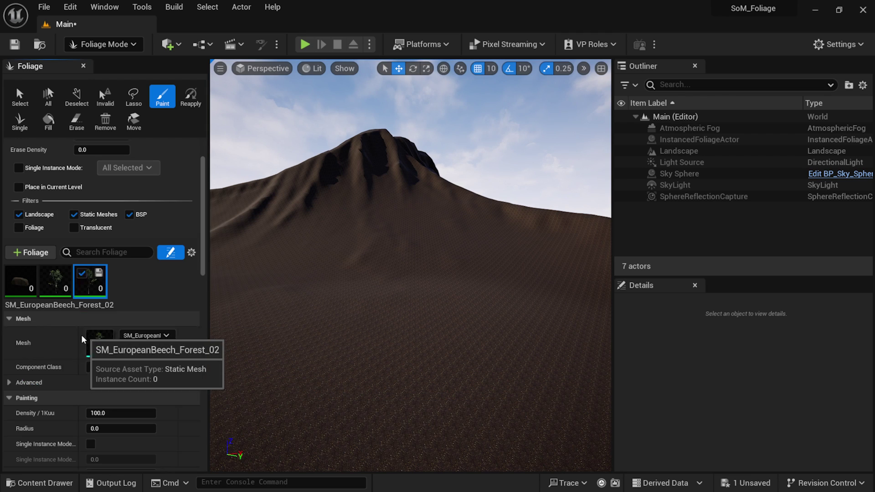
ctrl+click(63, 279)
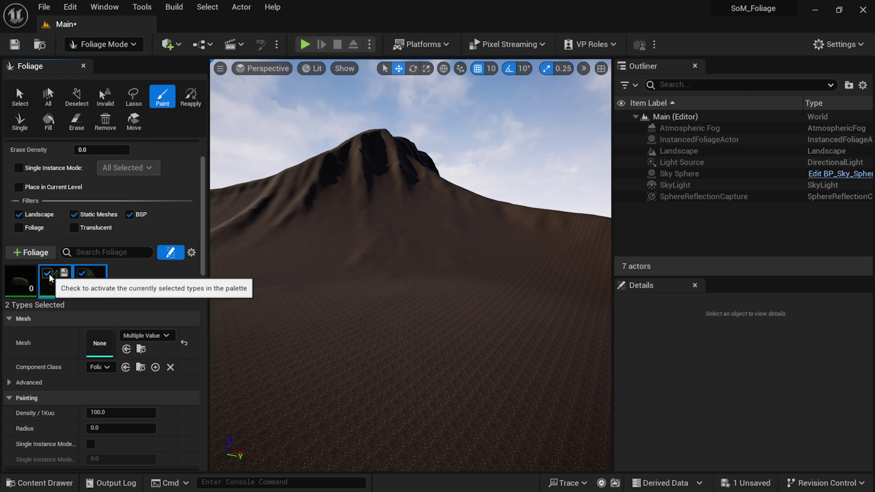
drag(203, 248, 209, 291)
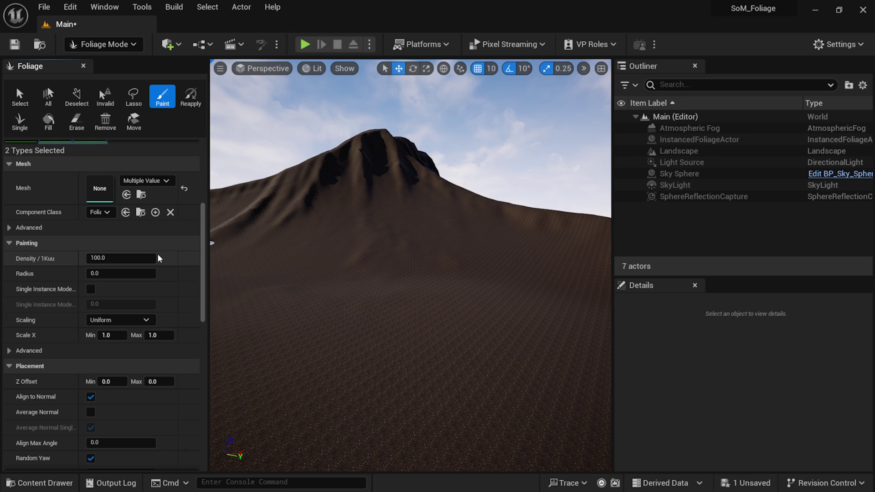
- Test-paint a cluster of both beech types on the mountain slope and undo it
mouse_move(451, 285)
right_down()
mouse_move(525, 278)
mouse_move(497, 287)
mouse_move(558, 288)
mouse_move(476, 288)
right_up()
mouse_move(439, 258)
mouse_down()
mouse_move(399, 251)
mouse_move(274, 279)
mouse_move(465, 299)
mouse_move(487, 319)
mouse_up()
right_drag(487, 318, 463, 299)
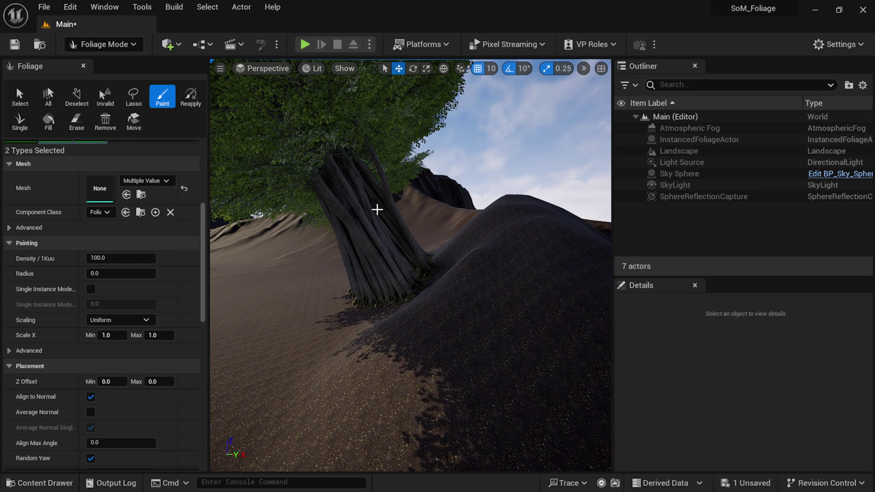
right_drag(463, 299, 382, 313)
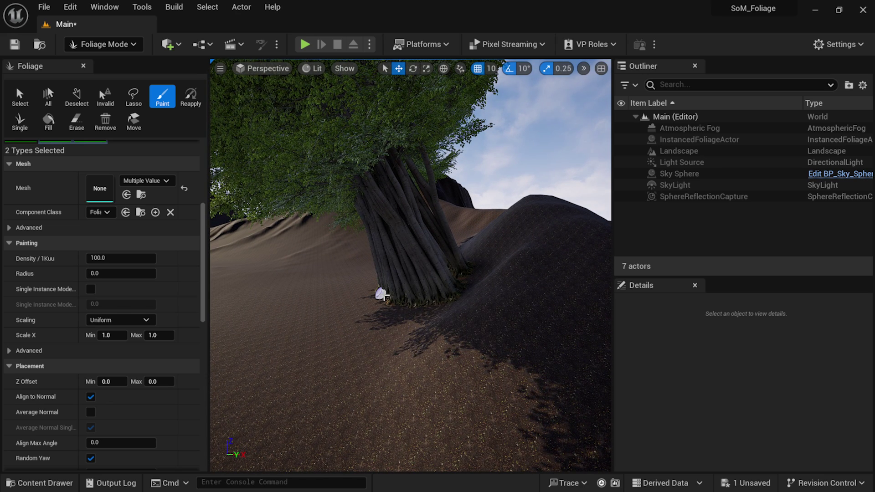
key(ctrl+z)
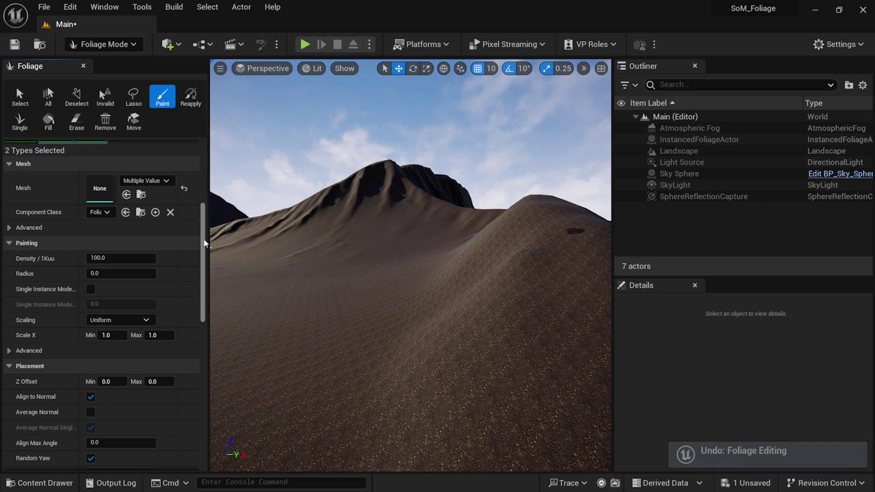
- Disable Align to Normal and enable Average Normal for both beech types, and paint a test cluster on the slope
scroll(204, 243, down, 5)
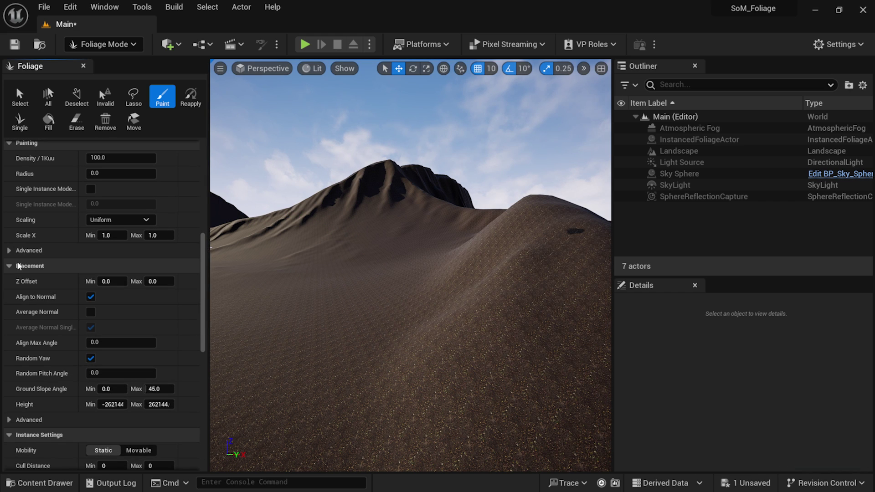
click(91, 297)
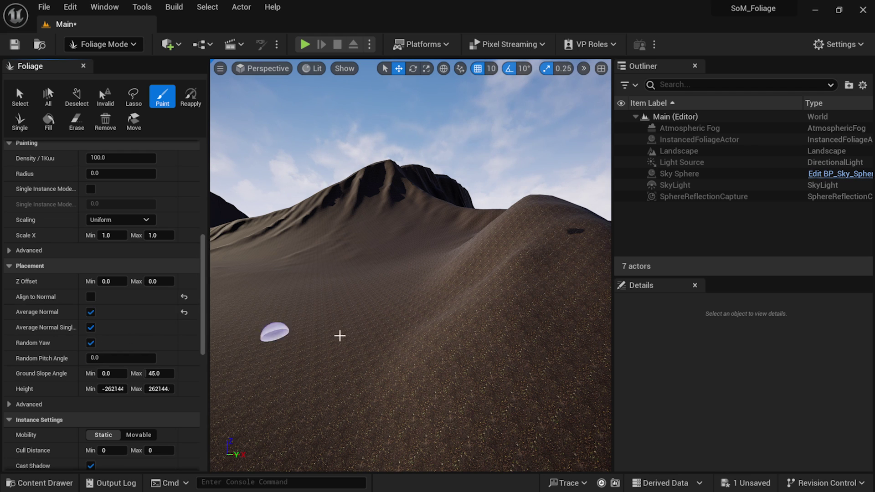
mouse_move(457, 257)
mouse_down()
mouse_move(471, 261)
mouse_move(493, 294)
mouse_move(429, 292)
mouse_move(405, 280)
mouse_move(406, 320)
mouse_move(451, 319)
mouse_move(348, 265)
mouse_move(320, 320)
mouse_move(371, 328)
mouse_move(438, 277)
mouse_up()
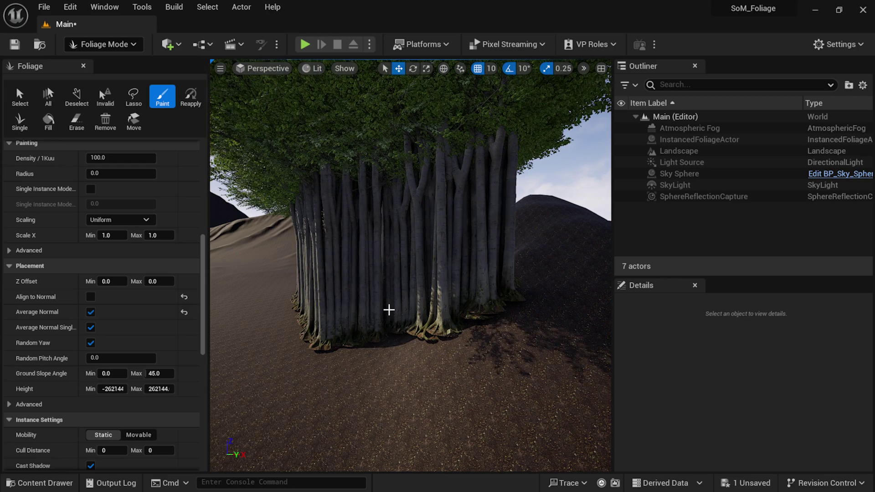
- Inspect the crowns and root bases of the painted beech cluster up close and undo the cluster
right_drag(401, 300, 408, 280)
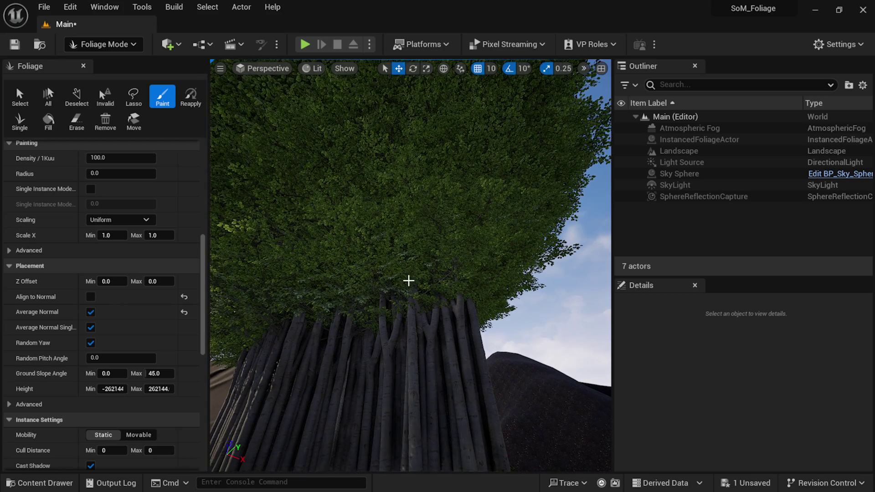
right_drag(424, 237, 418, 305)
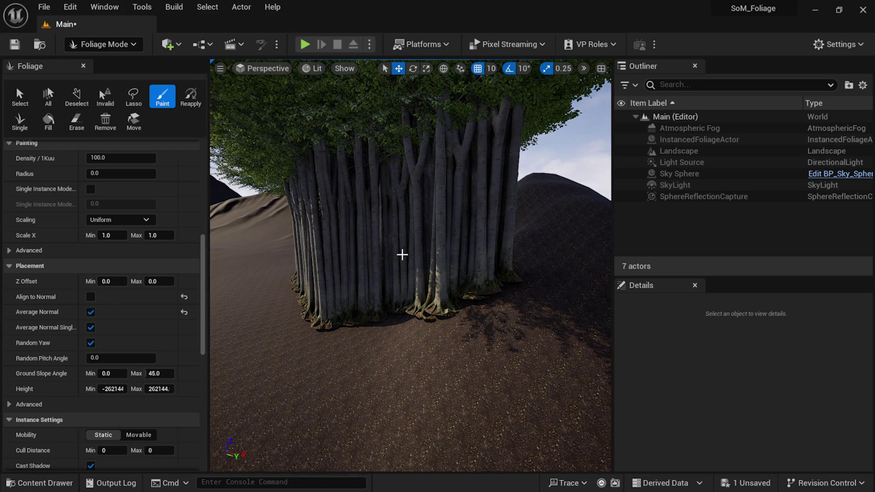
key(w)
mouse_move(424, 343)
right_down()
mouse_move(430, 350)
mouse_move(412, 367)
mouse_move(380, 346)
mouse_move(454, 359)
right_up()
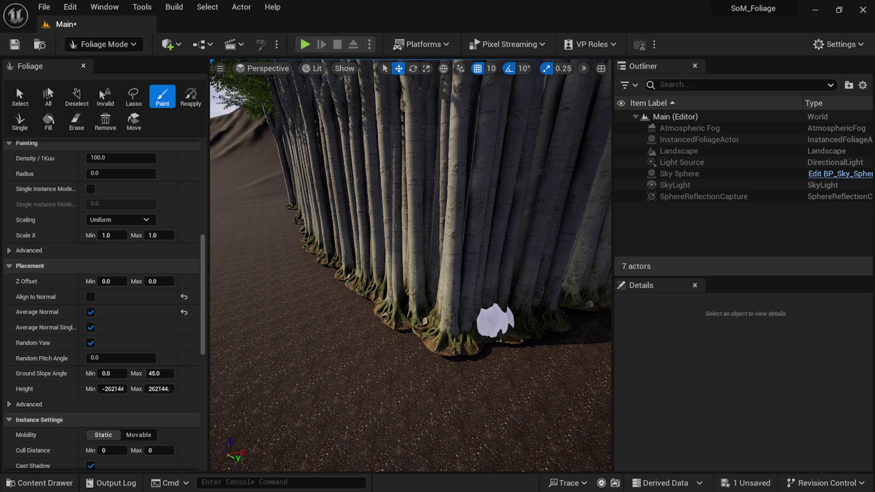
right_drag(481, 314, 484, 314)
key(ctrl+z)
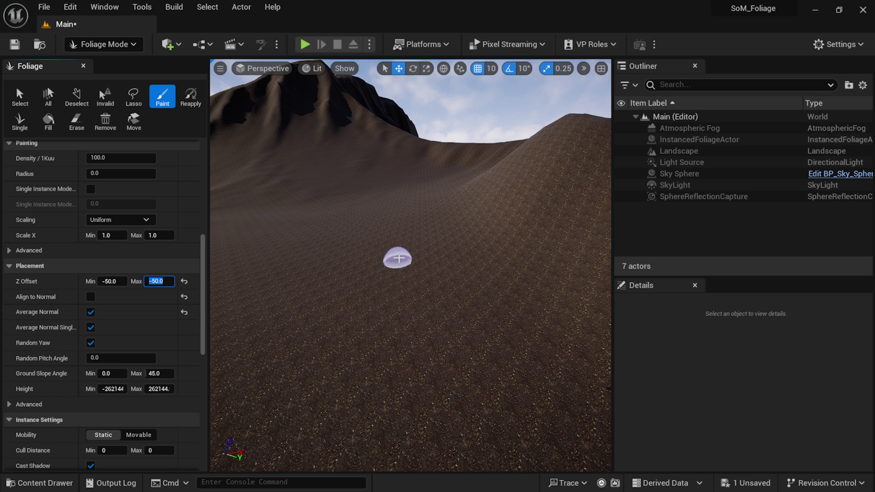
- Set the beech types' Z Offset to -50 minimum and -20 maximum, test-painting clusters to check the roots and undoing them
mouse_move(368, 257)
mouse_down()
mouse_move(264, 313)
mouse_move(433, 293)
mouse_move(285, 298)
mouse_up()
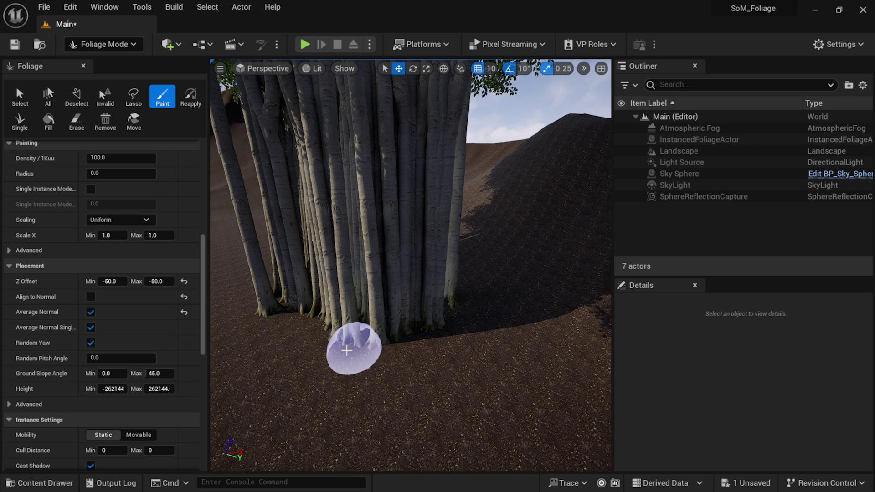
key(ctrl+z)
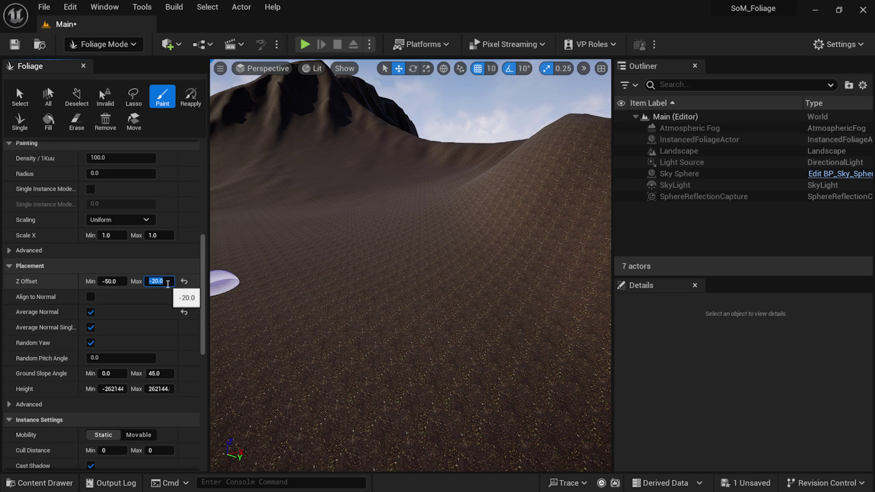
mouse_move(443, 282)
mouse_down()
mouse_move(428, 253)
mouse_move(399, 290)
mouse_move(328, 300)
mouse_move(290, 339)
mouse_up()
mouse_move(423, 369)
right_down()
mouse_move(453, 362)
mouse_move(430, 368)
mouse_move(413, 416)
mouse_move(407, 410)
mouse_move(440, 403)
mouse_move(474, 369)
mouse_move(447, 390)
mouse_move(424, 383)
right_up()
key(w)
key(w)
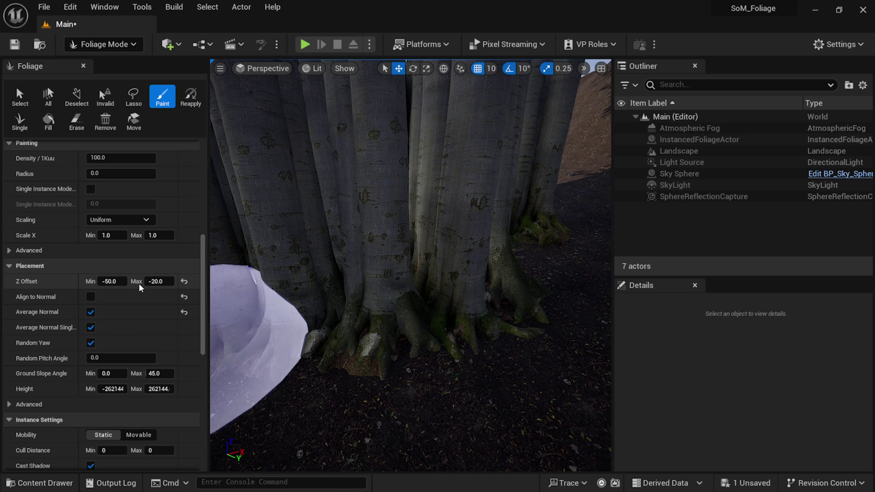
right_drag(411, 297, 426, 288)
key(shift)
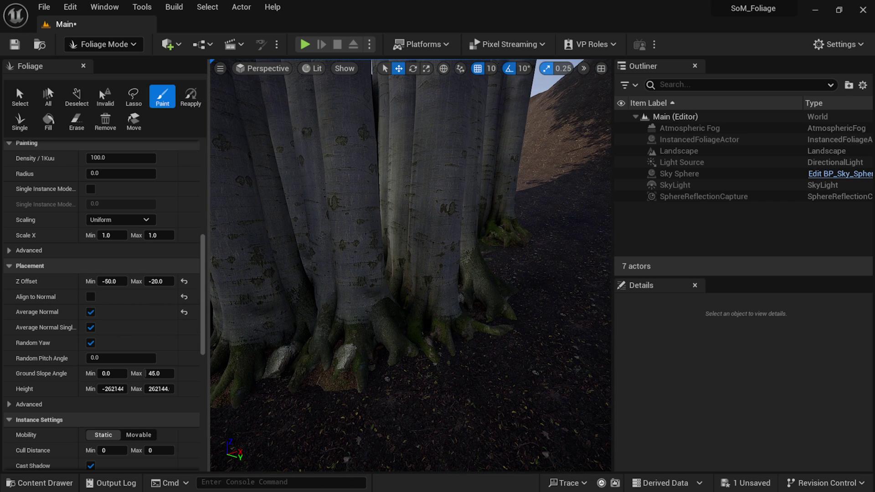
key(ctrl+z)
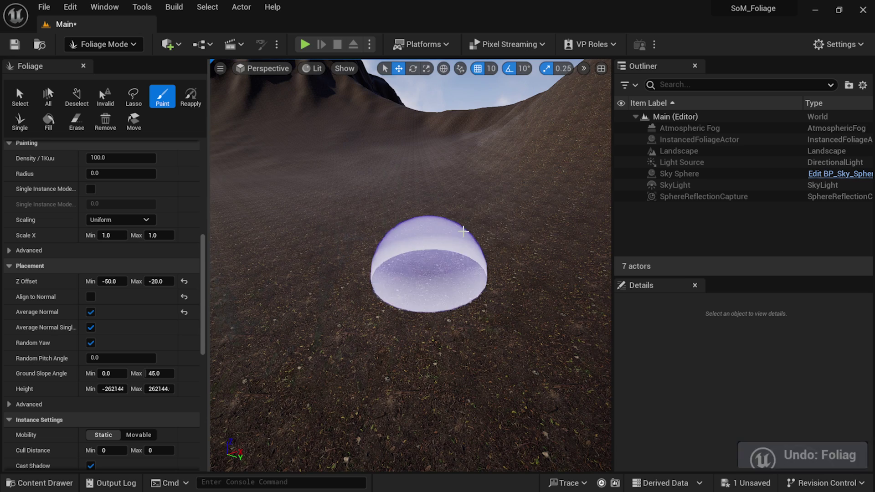
- Set Density / 1Kuu to 10 for both beech types, test-paint a cluster on the slope and undo it
right_drag(425, 228, 380, 235)
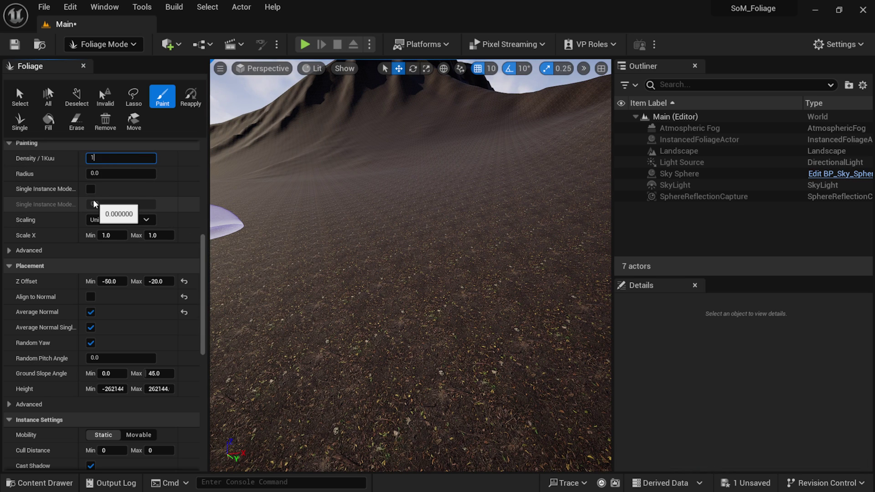
key(Return)
mouse_move(388, 206)
mouse_down()
mouse_move(414, 218)
mouse_move(365, 271)
mouse_move(295, 262)
mouse_move(284, 311)
mouse_move(363, 280)
mouse_up()
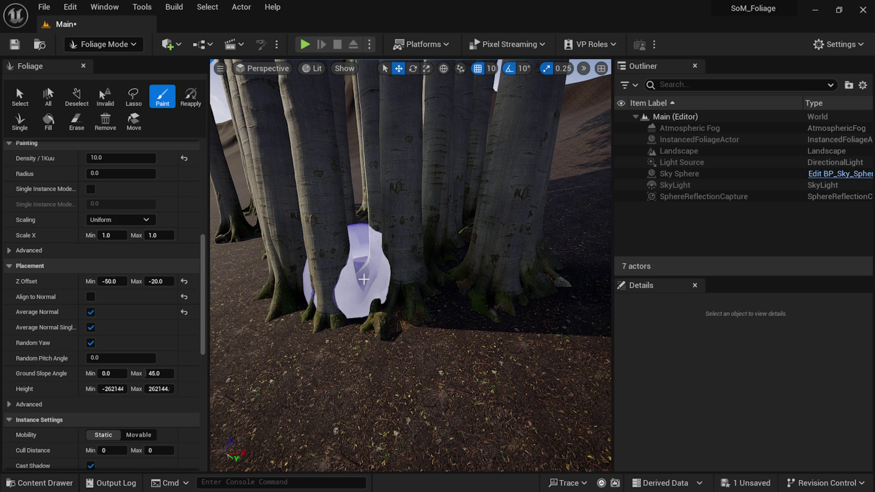
key(ctrl+z)
- Set the brush's Paint Density to 0.1 and paint a sparser group of beech trees on the slope
drag(204, 239, 210, 149)
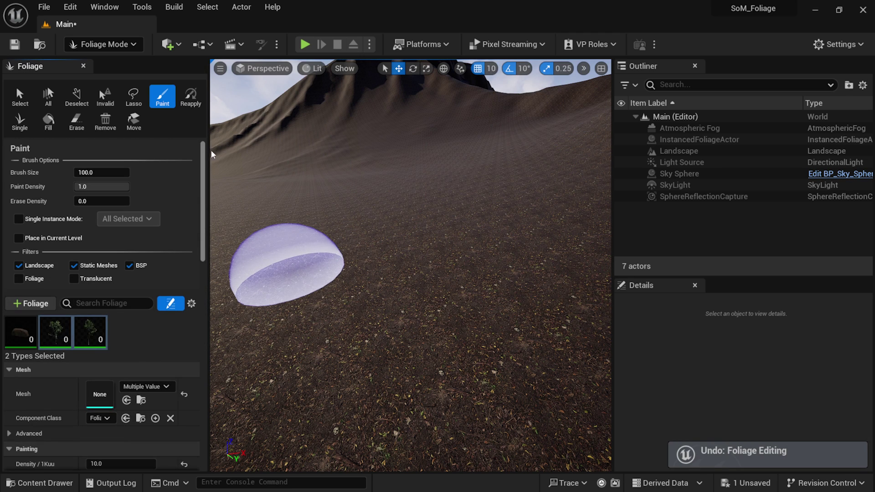
click(88, 183)
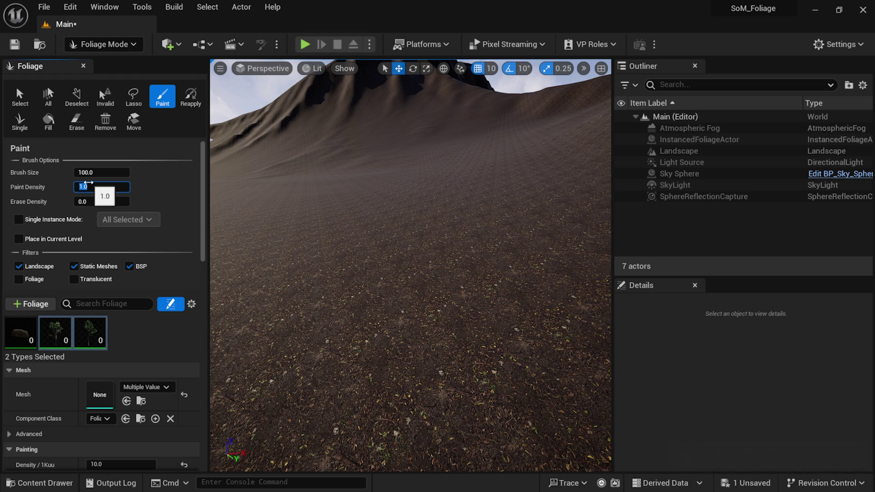
mouse_move(442, 240)
mouse_down()
mouse_move(244, 186)
mouse_move(275, 273)
mouse_move(321, 232)
mouse_move(338, 261)
mouse_move(506, 239)
mouse_up()
scroll(292, 272, down, 10)
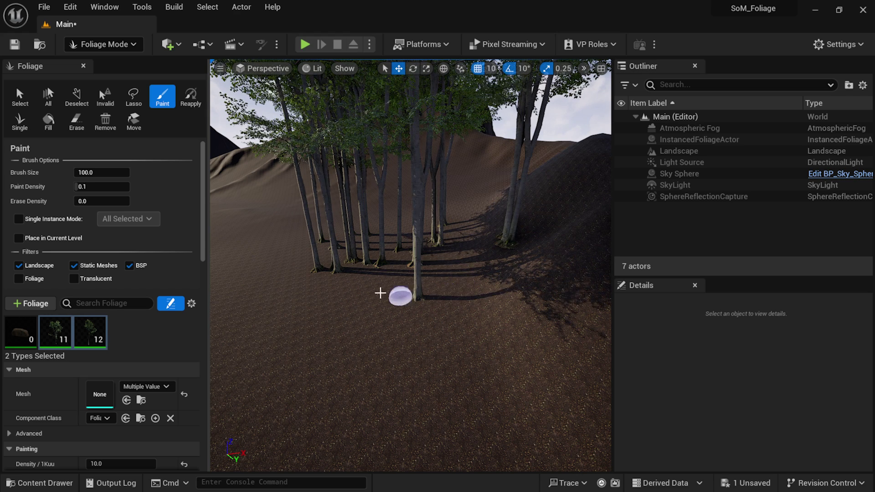
- Extend the beech group with more strokes across the slope and undo the painting
mouse_move(381, 293)
mouse_down()
mouse_move(303, 248)
mouse_move(267, 269)
mouse_move(287, 251)
mouse_up()
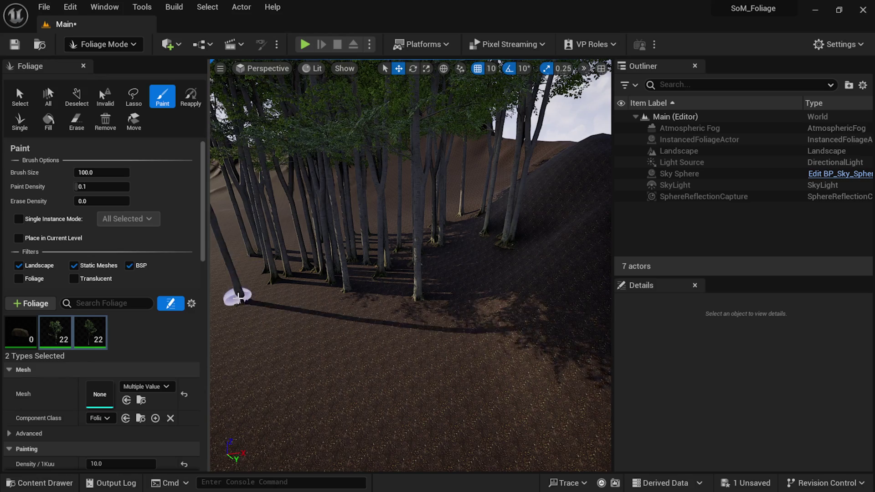
click(238, 298)
mouse_move(354, 269)
right_down()
mouse_move(364, 292)
mouse_move(335, 273)
mouse_move(410, 266)
right_up()
key(ctrl+z)
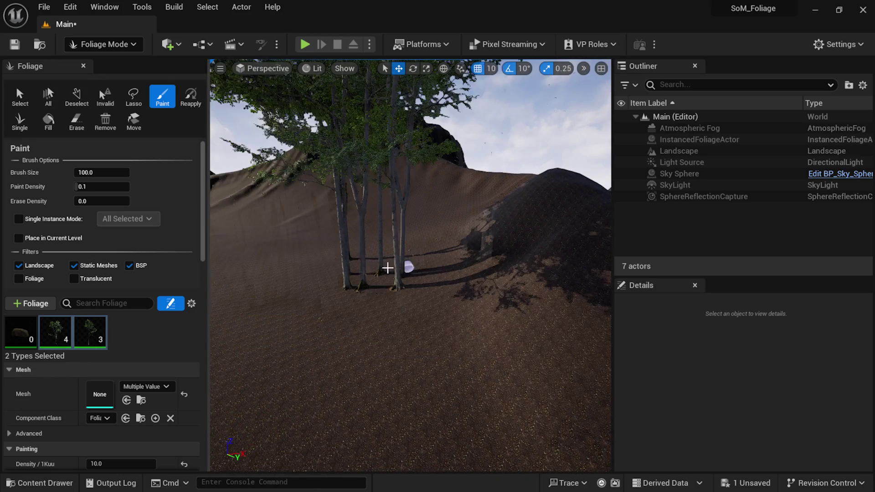
- Look at the remaining beech trees from farther back, together with the surrounding mountain slopes
mouse_move(348, 288)
right_down()
mouse_move(335, 290)
mouse_move(326, 306)
right_up()
key(s)
right_drag(399, 280, 399, 281)
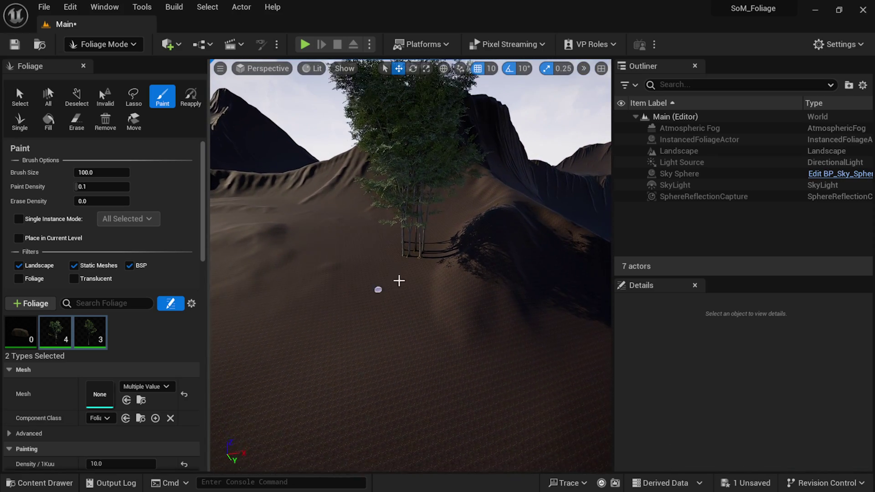
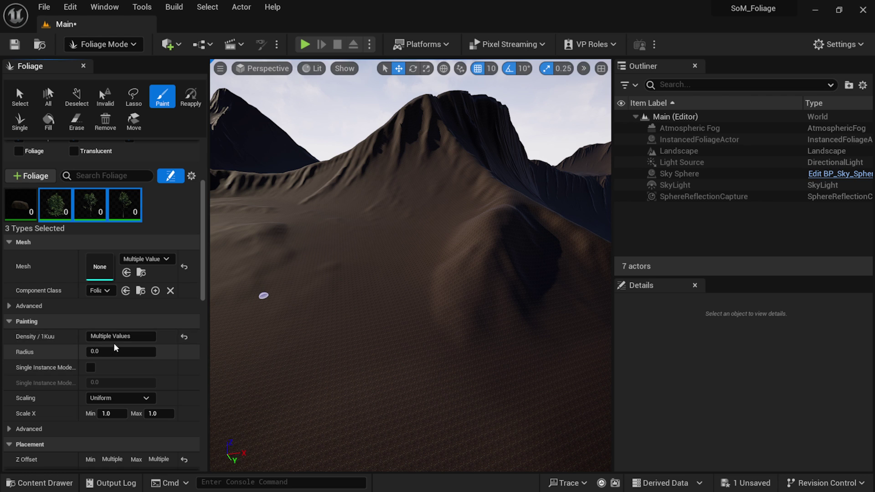
- For the three beech types, set Density / 1Kuu to 50 and minimum Scale X to 0.5, disable Align to Normal and enable Average Normal
click(183, 337)
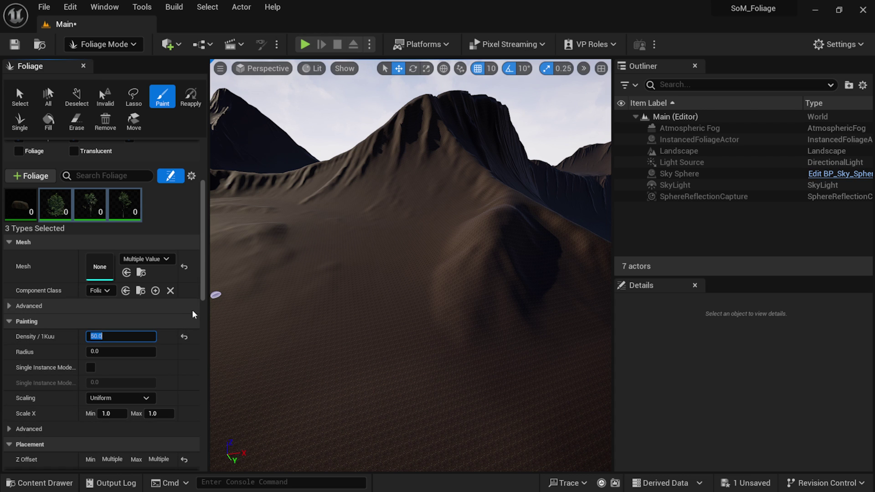
drag(203, 294, 206, 334)
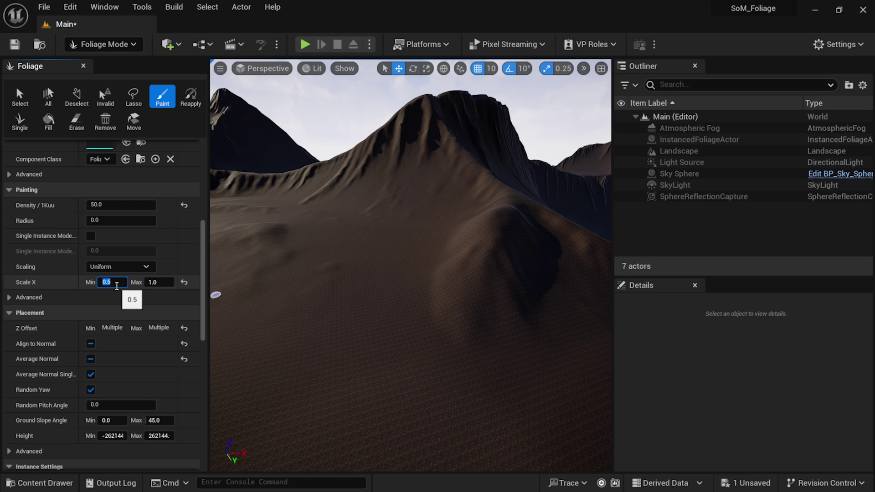
click(92, 347)
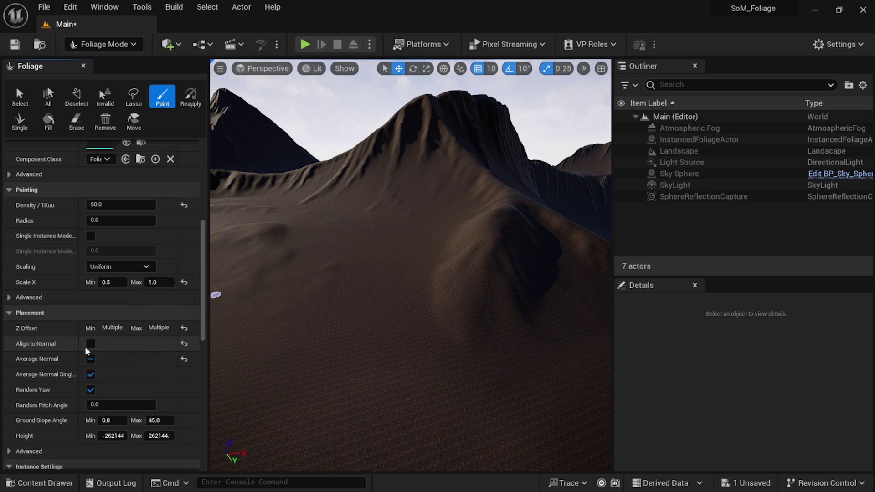
click(90, 360)
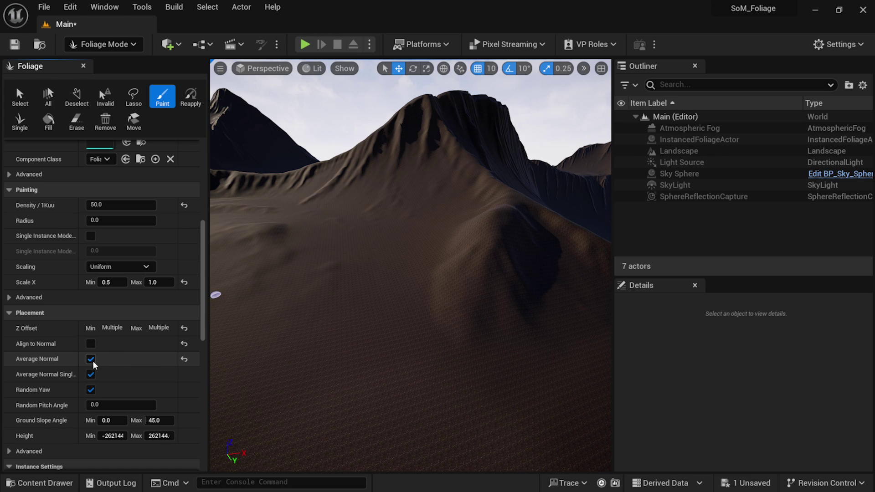
- Set both the minimum and maximum Z Offset of the three beech types to -50
drag(206, 313, 205, 335)
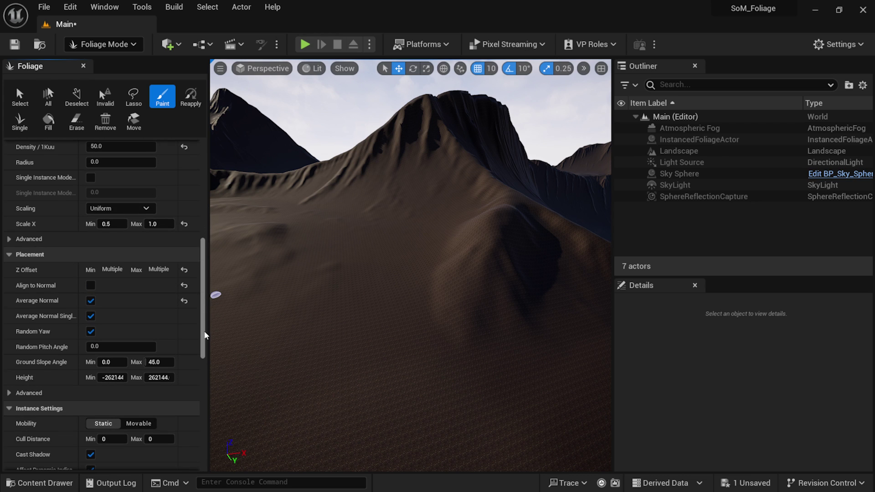
click(184, 270)
click(111, 270)
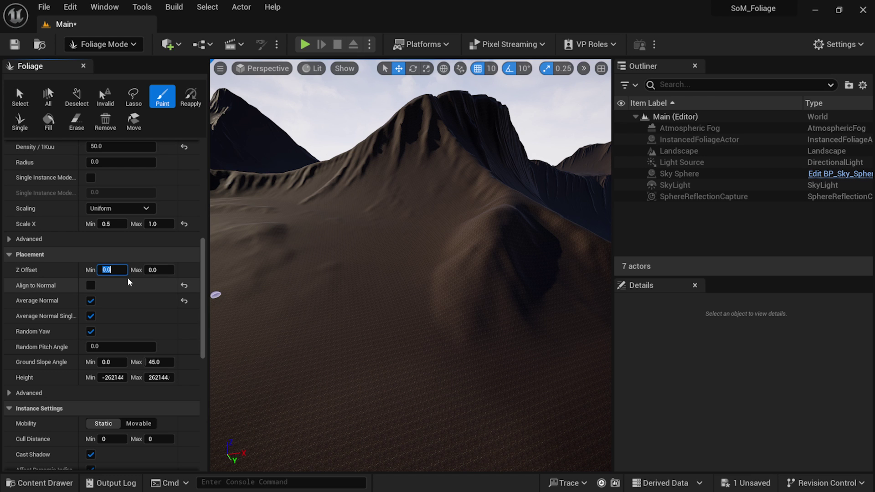
text(-50)
key(Tab)
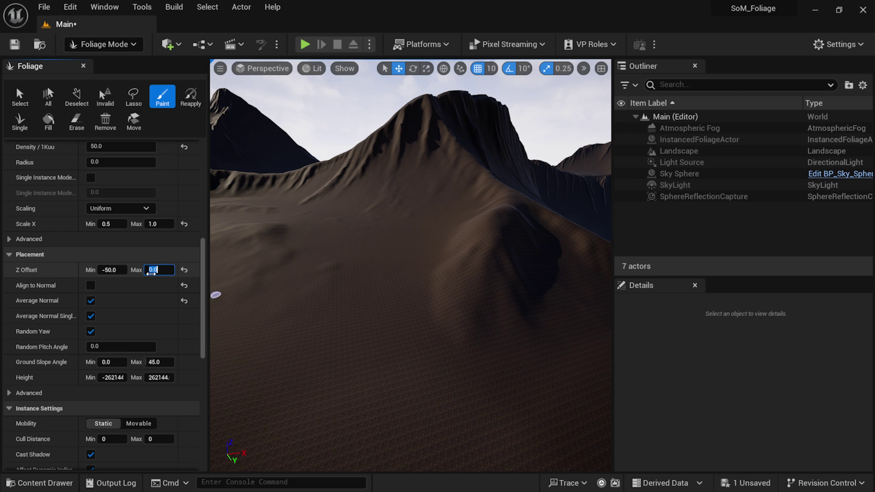
key(Return)
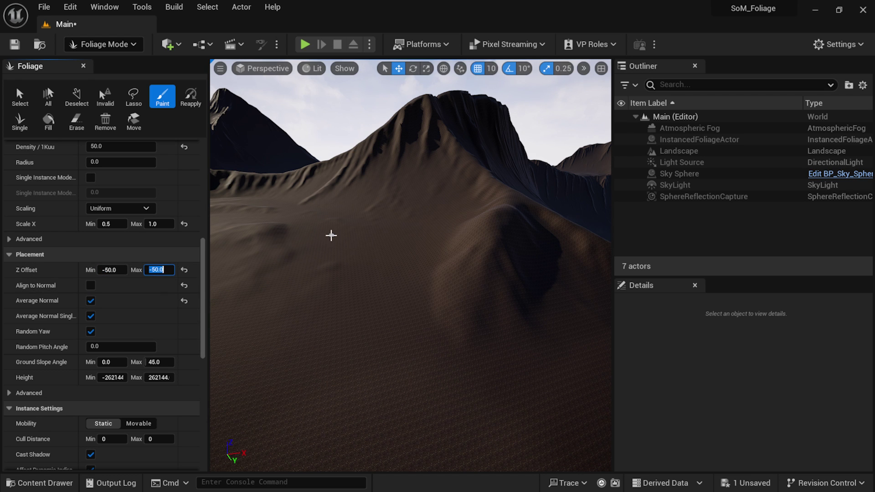
- Paint a dense group of beech trees on the slope and widen it with further strokes
mouse_move(333, 235)
mouse_down()
mouse_move(396, 260)
mouse_move(359, 254)
mouse_move(282, 343)
mouse_move(394, 350)
mouse_move(471, 336)
mouse_move(260, 389)
mouse_move(317, 447)
mouse_up()
key(s)
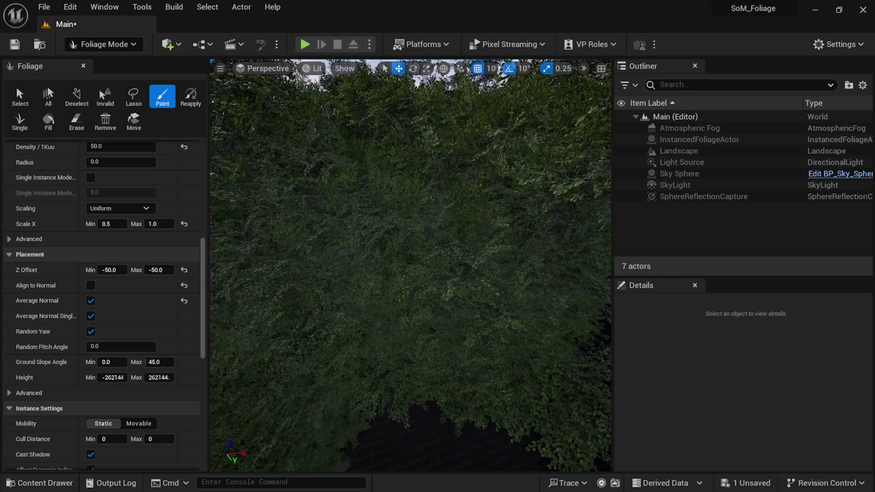
key(s)
key(a)
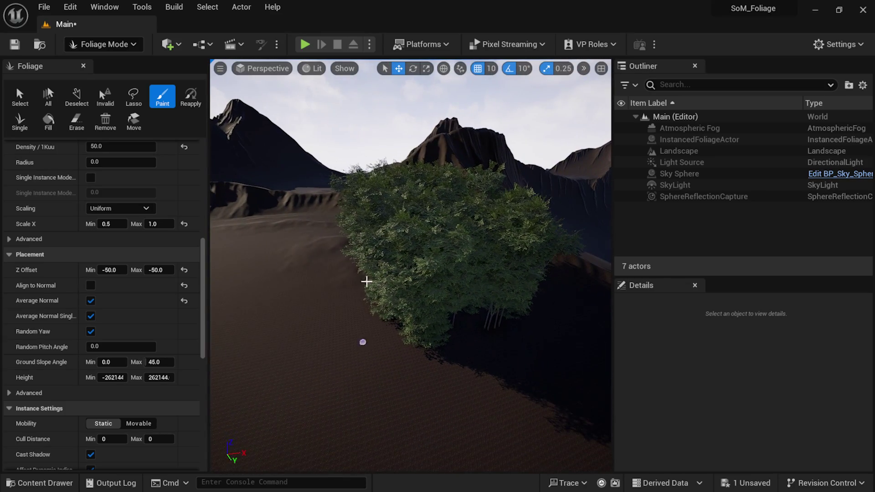
mouse_move(343, 313)
mouse_down()
mouse_move(392, 359)
mouse_move(271, 301)
mouse_move(430, 358)
mouse_up()
mouse_move(532, 347)
mouse_down()
mouse_move(313, 391)
mouse_move(399, 437)
mouse_move(351, 426)
mouse_move(567, 398)
mouse_move(565, 435)
mouse_up()
right_drag(456, 360, 376, 360)
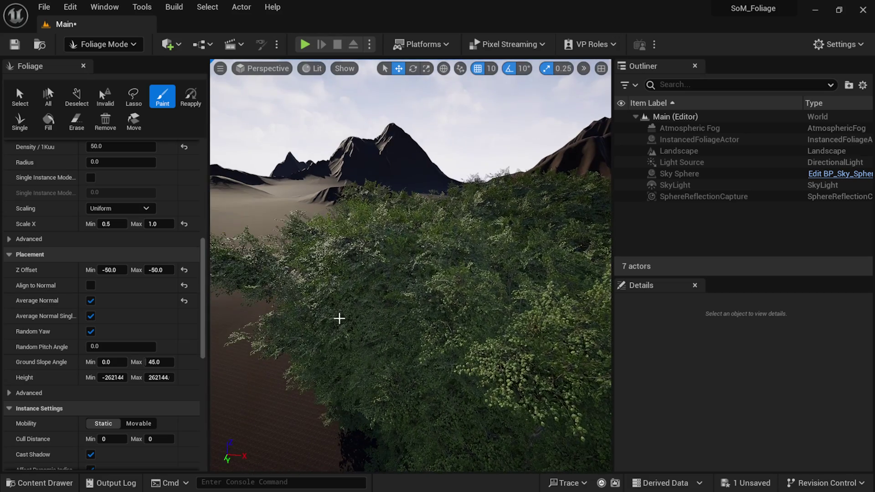
drag(315, 410, 218, 324)
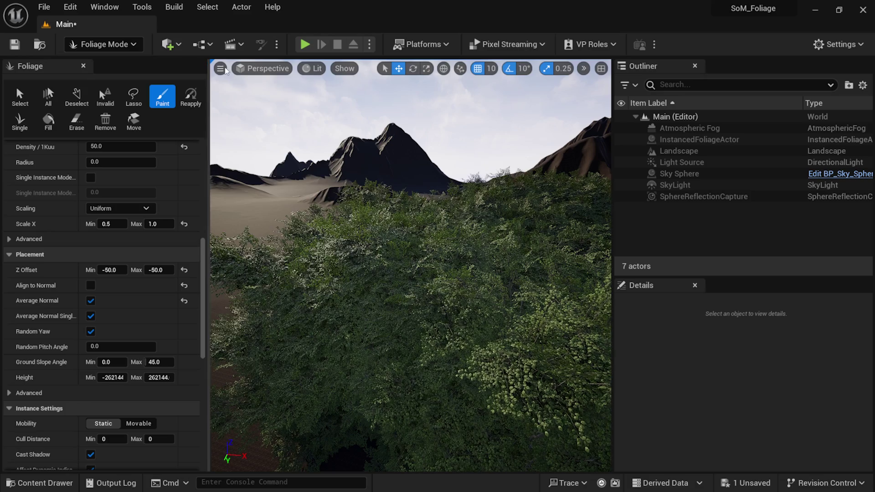
- Show the FPS counter in the viewport over the painted beech trees
click(220, 68)
click(234, 134)
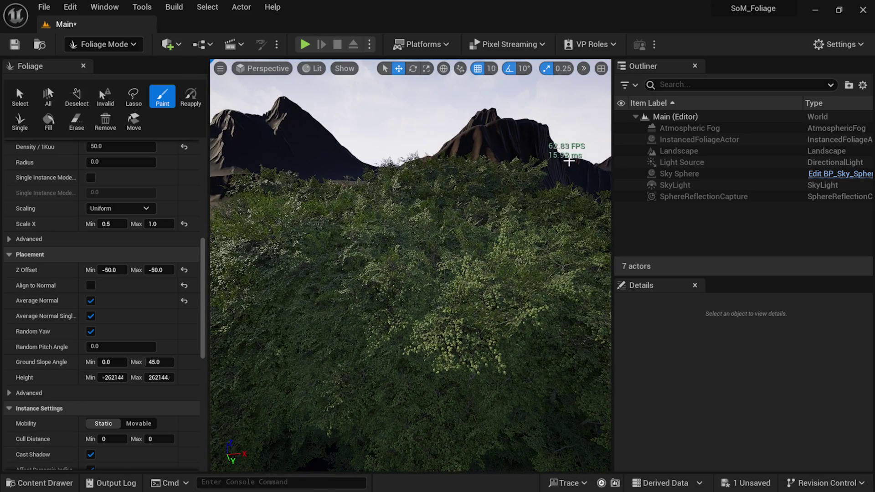
right_drag(428, 338, 410, 338)
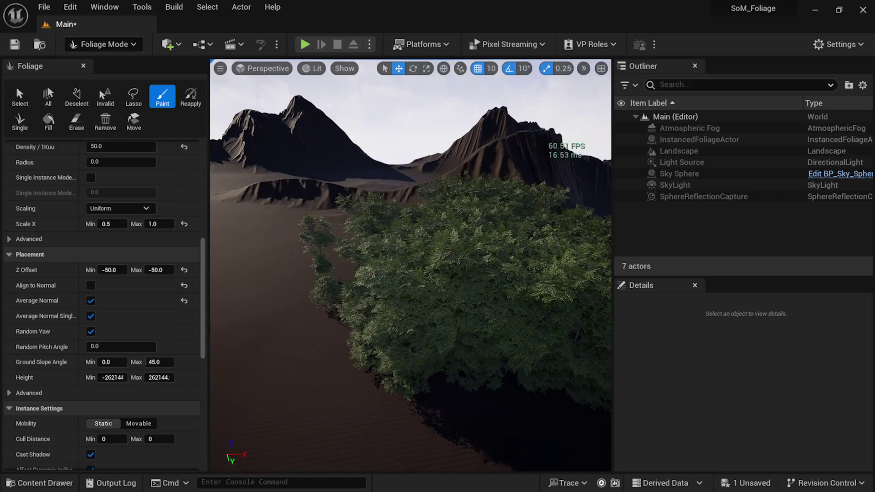
- Extend the beech forest with more strokes along its edges and over the bare ground around it
drag(283, 295, 328, 251)
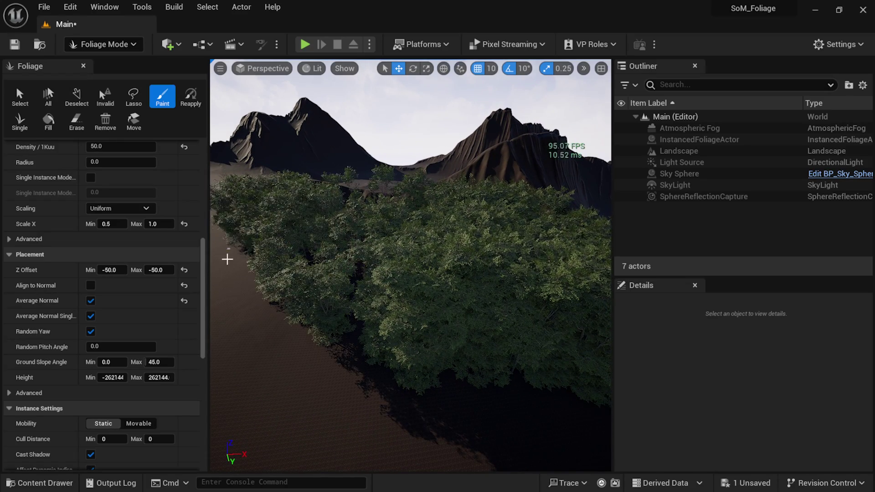
mouse_move(227, 260)
mouse_down()
mouse_move(246, 375)
mouse_move(301, 451)
mouse_move(291, 446)
mouse_up()
right_drag(335, 400, 419, 408)
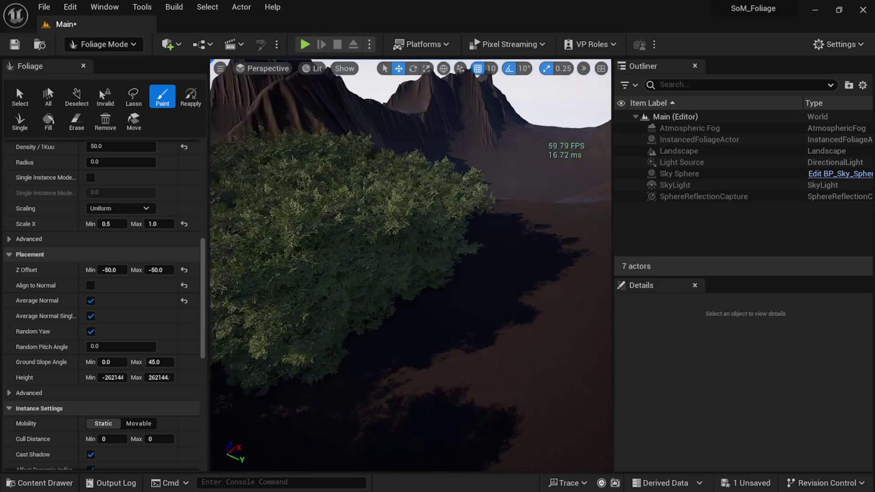
right_drag(291, 373, 427, 242)
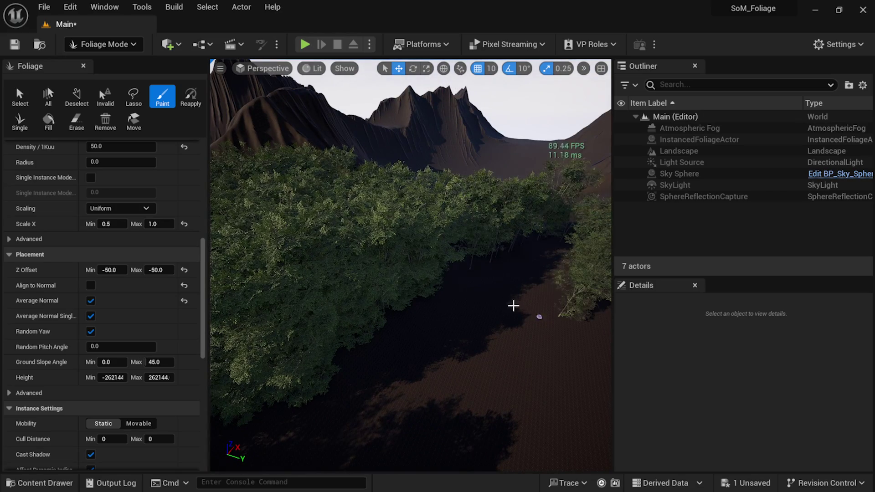
mouse_move(507, 324)
mouse_down()
mouse_move(551, 417)
mouse_move(338, 375)
mouse_move(485, 398)
mouse_up()
mouse_move(484, 398)
right_down()
mouse_move(487, 438)
mouse_move(455, 354)
right_up()
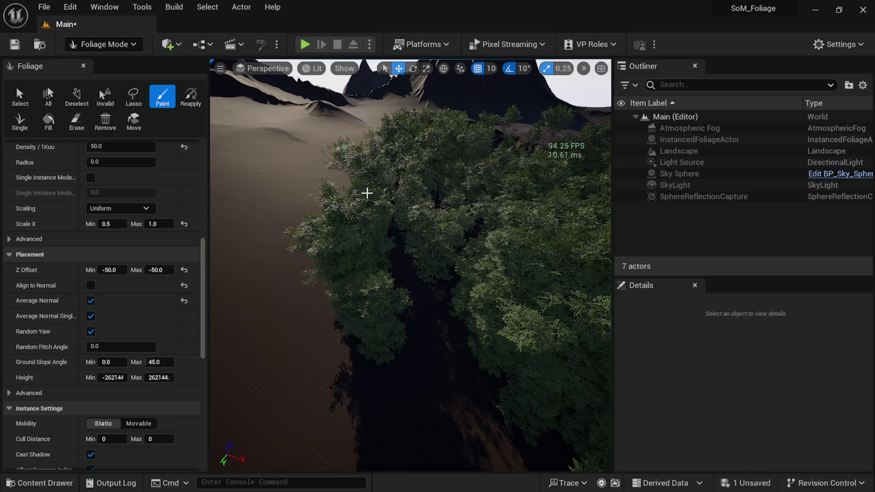
mouse_move(366, 193)
mouse_down()
mouse_move(353, 354)
mouse_move(350, 184)
mouse_up()
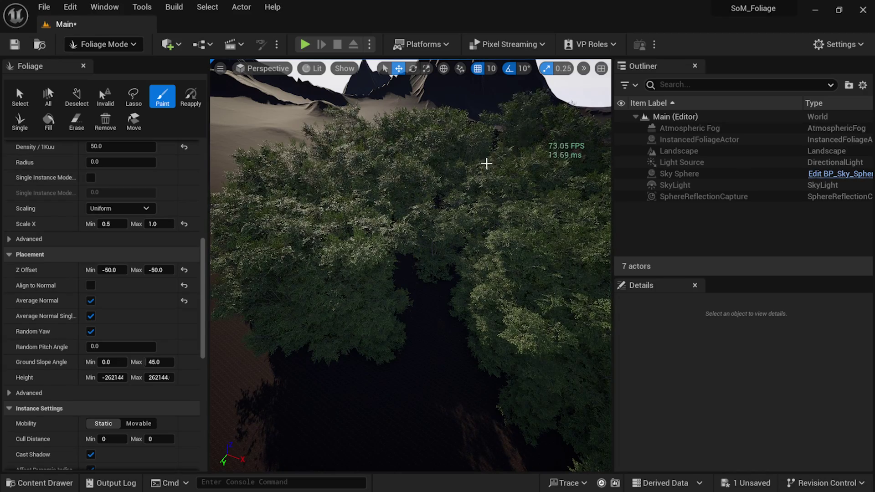
right_drag(558, 170, 566, 248)
- Switch from Foliage mode to Selection mode at ground level among the painted beech trunks
key(w)
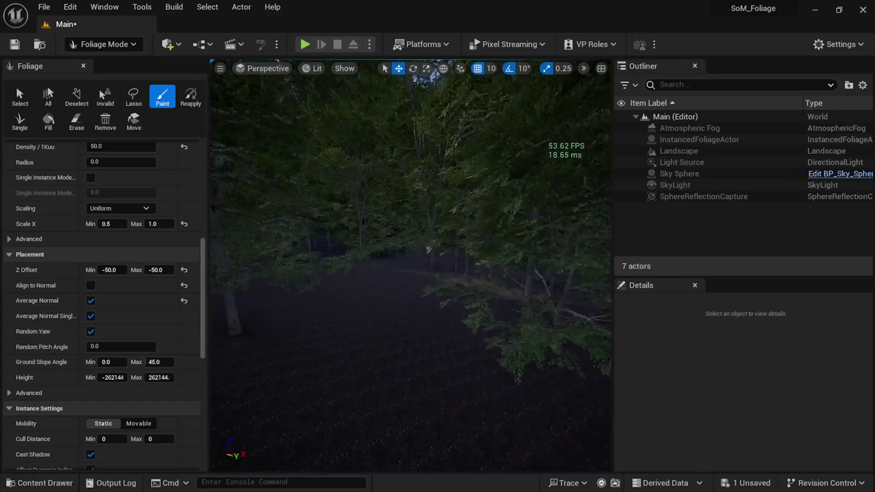
right_drag(410, 265, 470, 264)
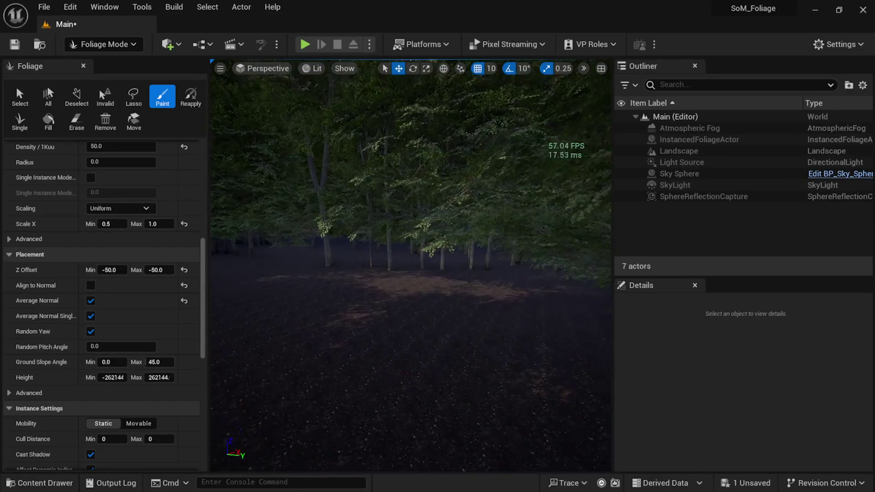
key(w)
mouse_move(410, 265)
right_down()
mouse_move(424, 265)
mouse_move(393, 258)
mouse_move(379, 287)
right_up()
click(121, 43)
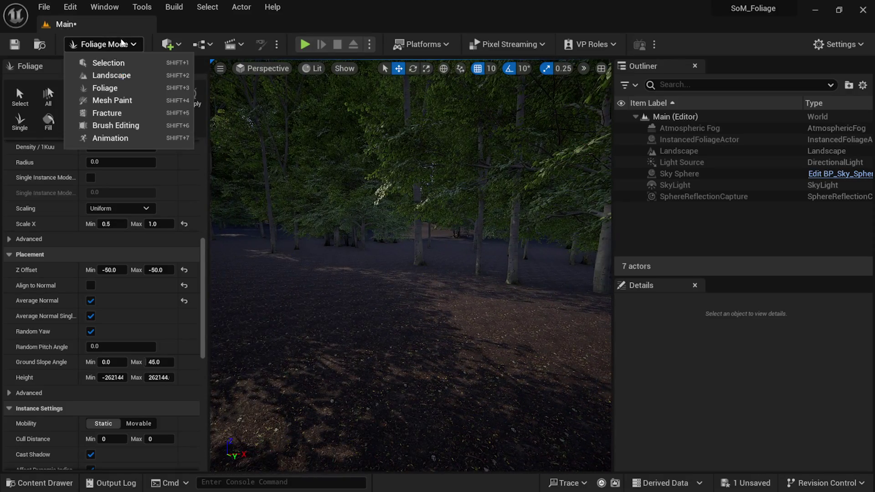
click(104, 66)
- Open the Ficus_Tree_Trunk_wdjqbag folder under Megascans 3D_Assets in the project content
click(54, 482)
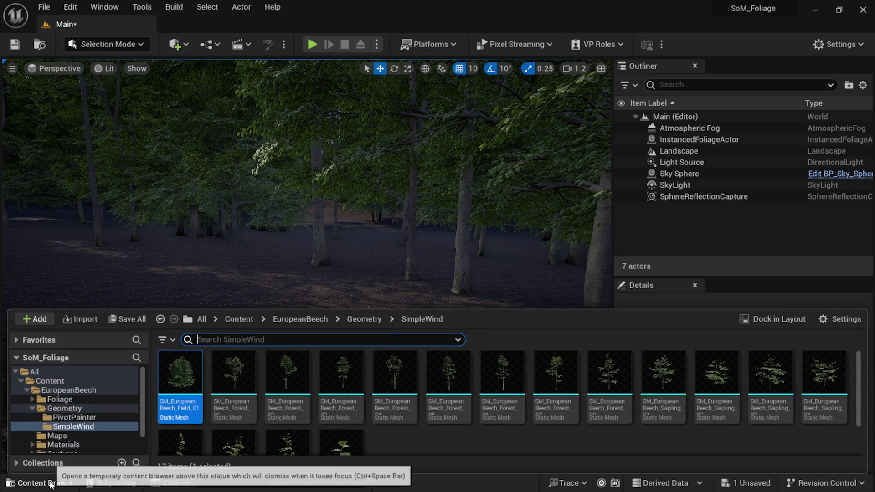
click(32, 409)
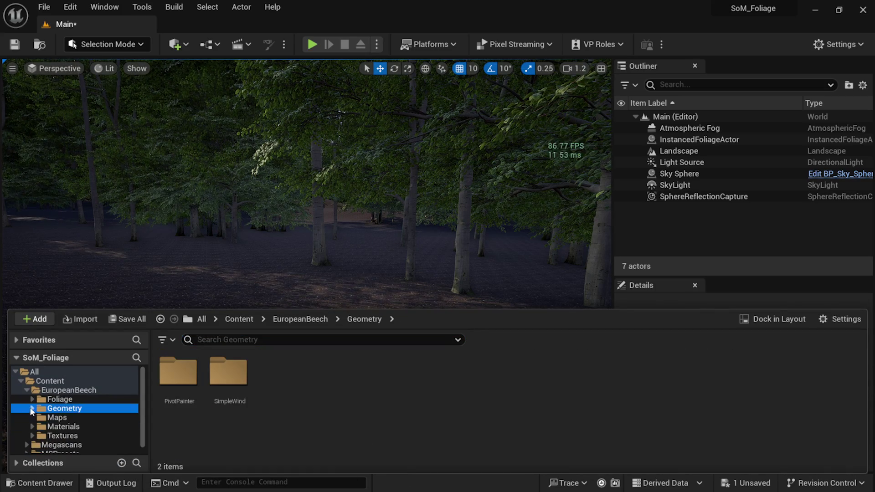
click(27, 391)
click(88, 391)
click(41, 400)
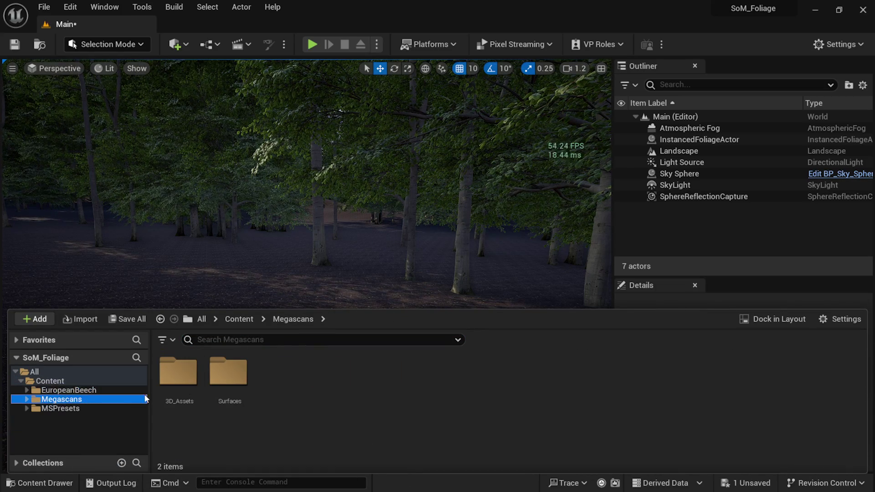
double_click(194, 374)
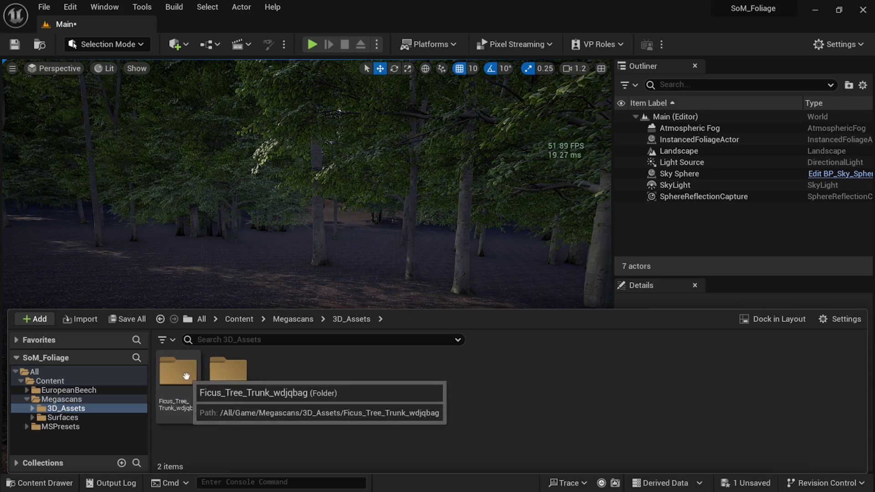
double_click(193, 375)
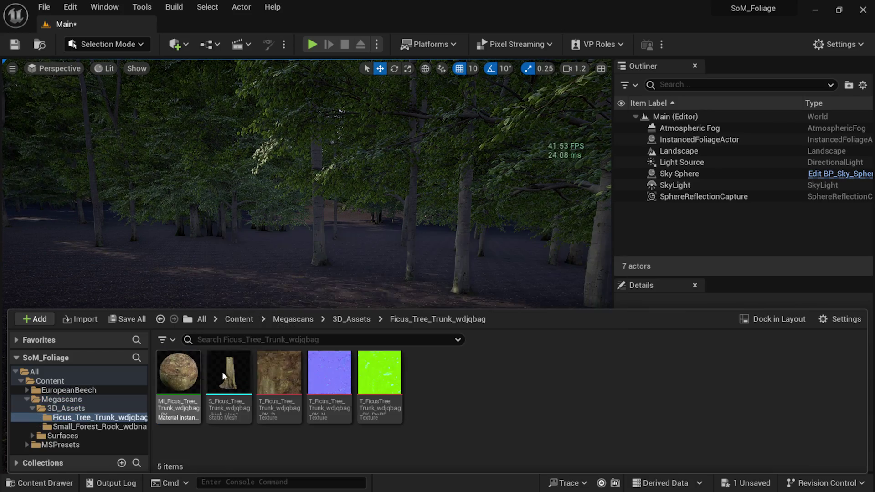
- Place the Ficus tree trunk mesh on the forest floor and select it up close
drag(226, 372, 284, 322)
right_click(298, 374)
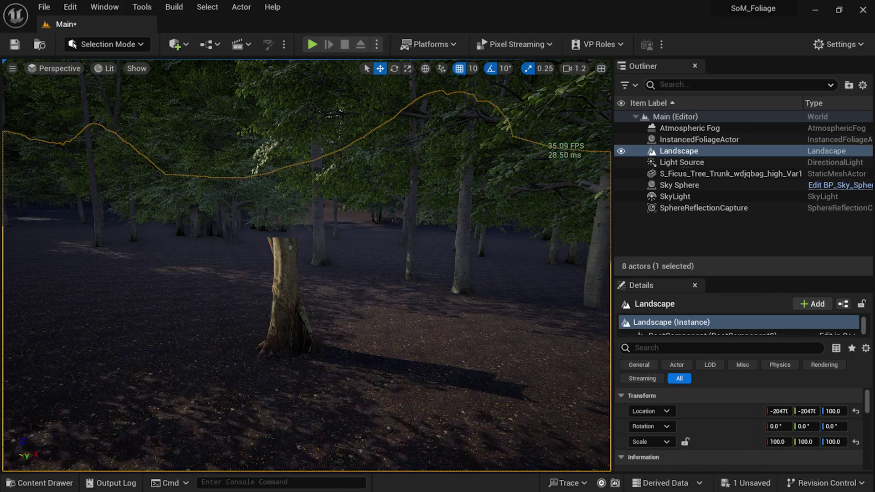
click(290, 351)
right_drag(290, 351, 292, 350)
key(w)
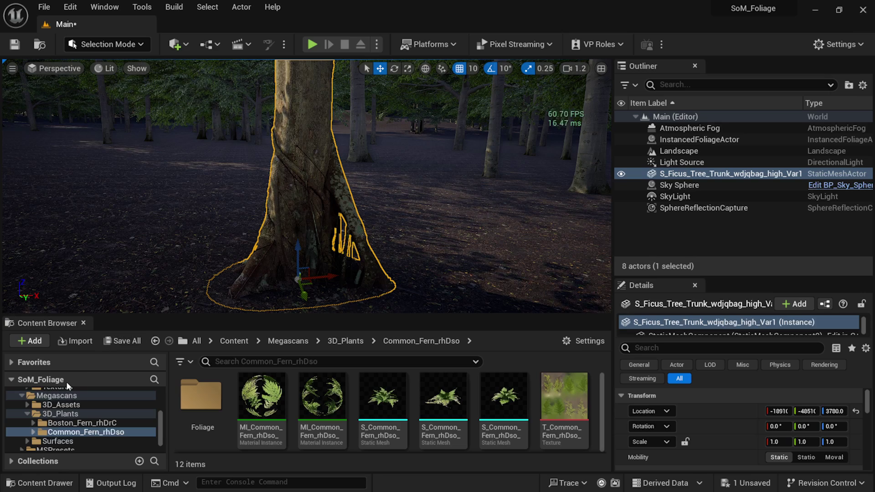
- Place the S_Mossy_Forest_Roots mesh from the Megascans 3D_Assets around the base of the Ficus trunk
click(61, 404)
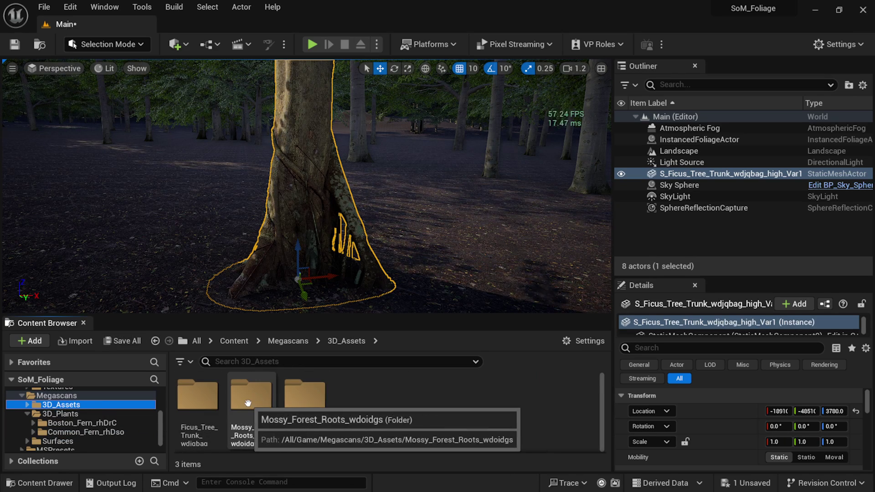
double_click(273, 402)
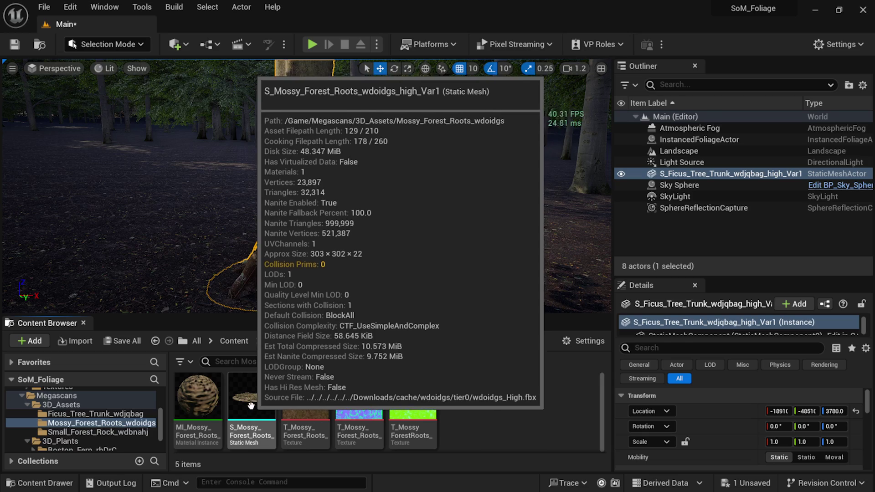
drag(255, 399, 287, 261)
mouse_move(314, 286)
mouse_down()
mouse_move(334, 284)
mouse_move(303, 290)
mouse_up()
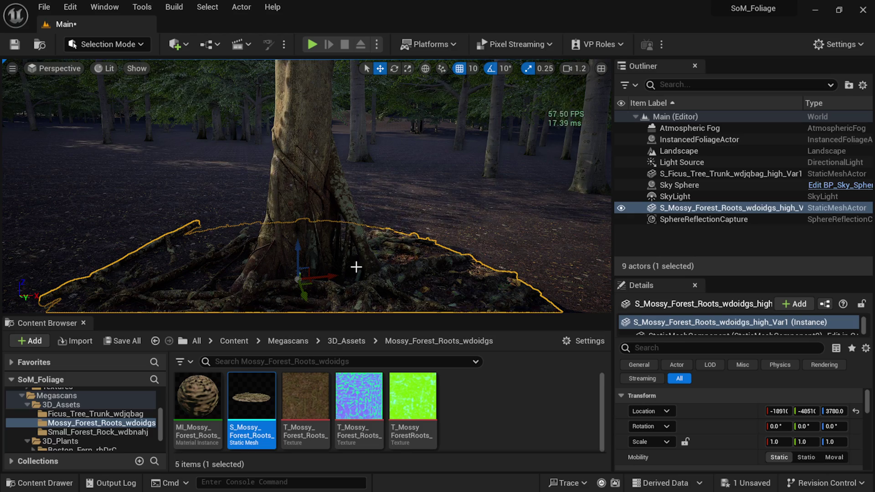
- With grid, rotation and scale snapping off, sink the mossy roots into the ground to a Z location of about 3774.7
mouse_move(302, 258)
mouse_down()
mouse_move(303, 160)
mouse_move(301, 232)
mouse_move(311, 268)
mouse_move(312, 254)
mouse_up()
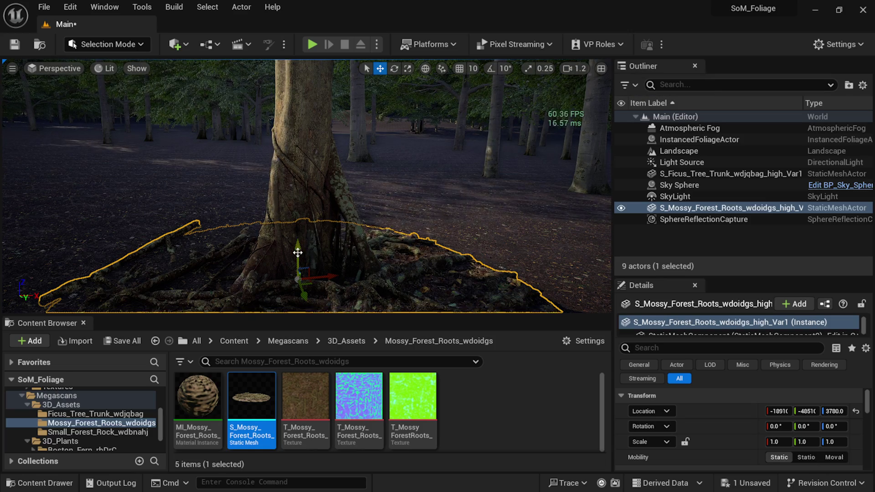
drag(297, 252, 302, 242)
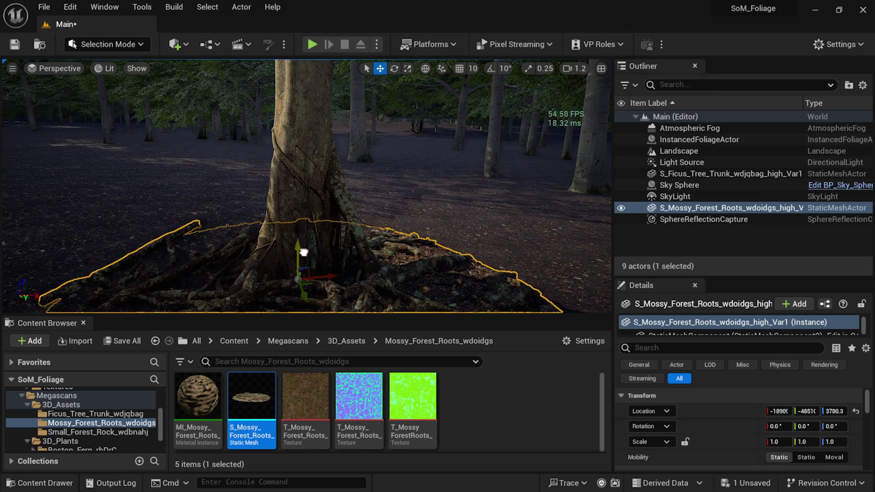
scroll(309, 207, down, 5)
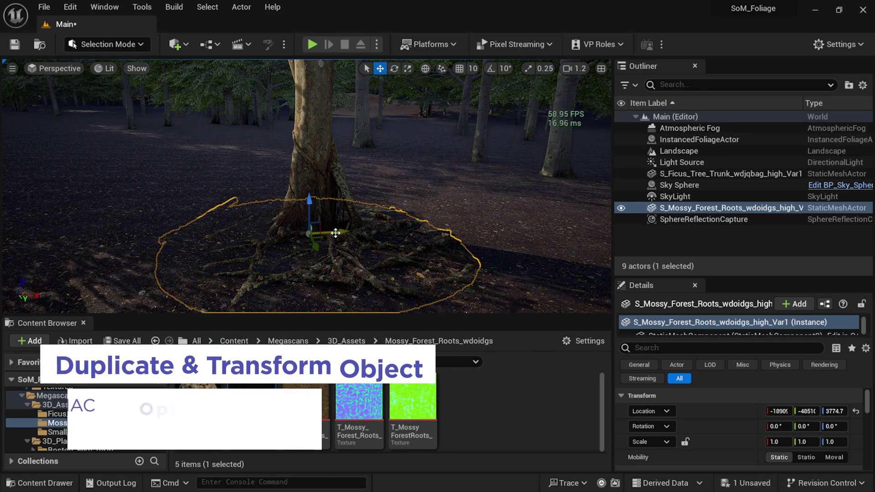
- Duplicate the mossy roots four times around the Ficus trunk, rotating the last copy to about -86.3° on Z
alt+drag(335, 234, 249, 222)
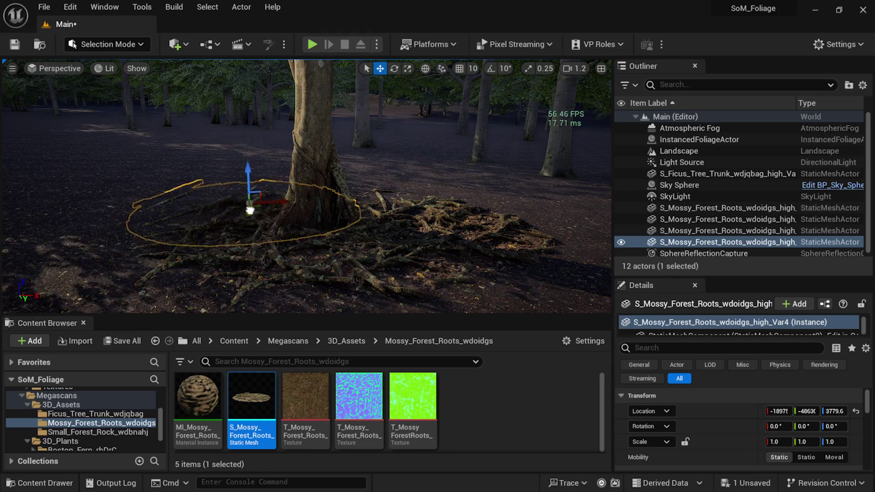
drag(272, 194, 446, 185)
drag(463, 228, 316, 249)
click(394, 68)
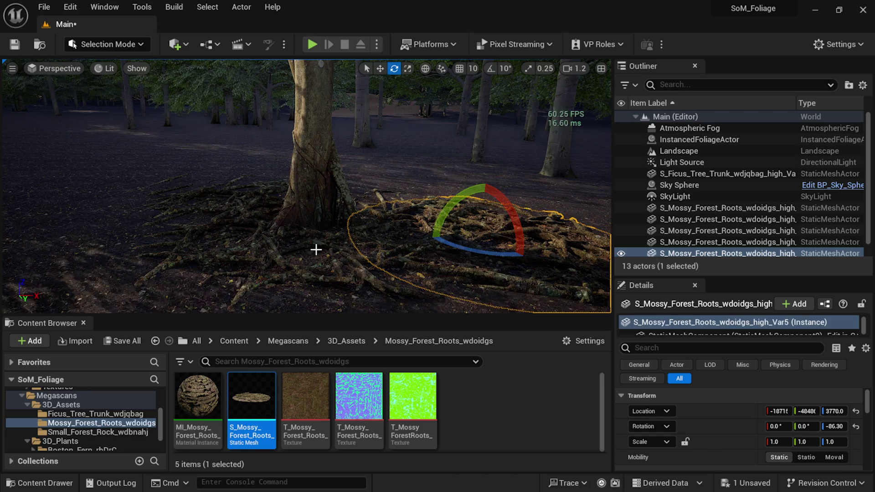
mouse_move(316, 250)
right_down()
mouse_move(298, 248)
mouse_move(321, 257)
right_up()
scroll(316, 249, down, 1)
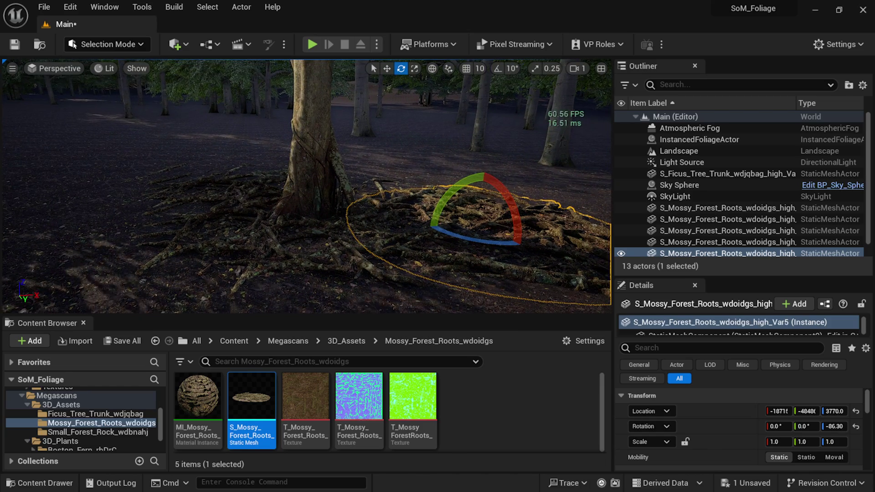
- Switch to Foliage mode and deactivate the three European Beech types in the foliage palette
click(125, 46)
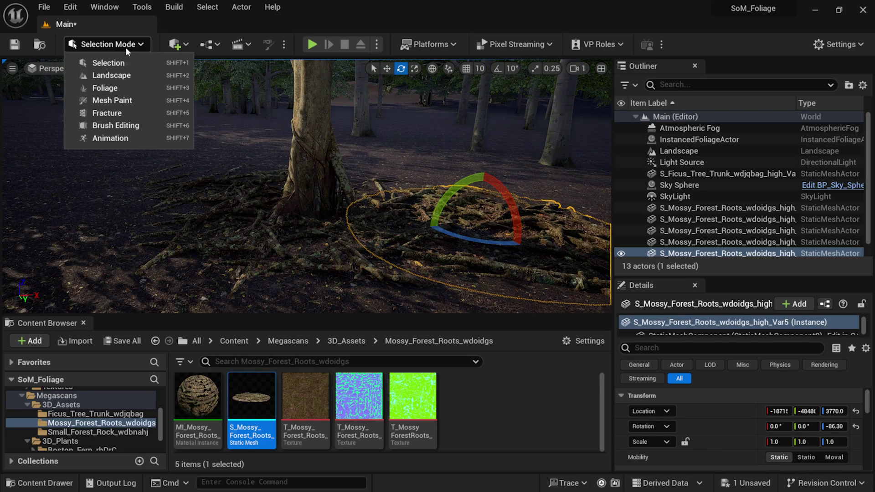
click(105, 88)
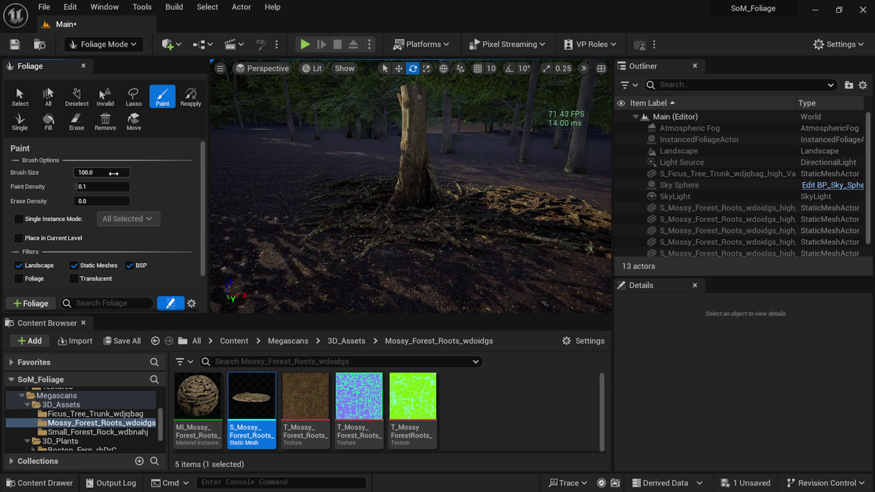
scroll(158, 223, down, 4)
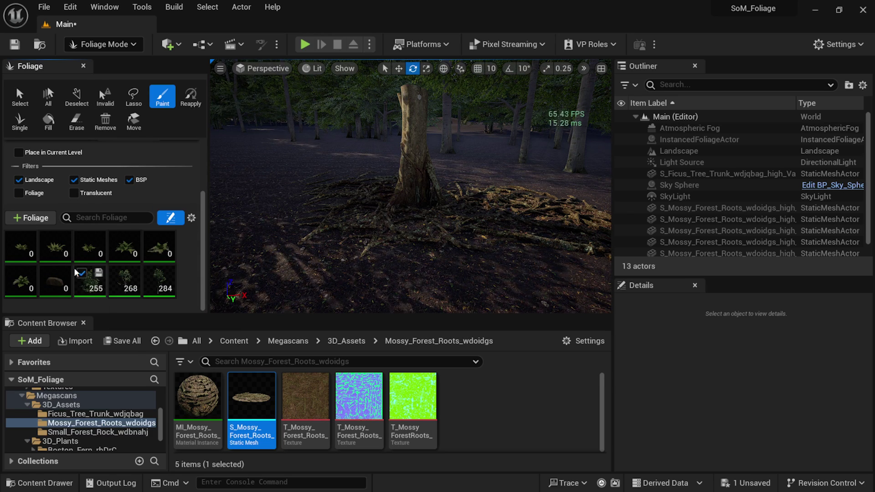
click(35, 257)
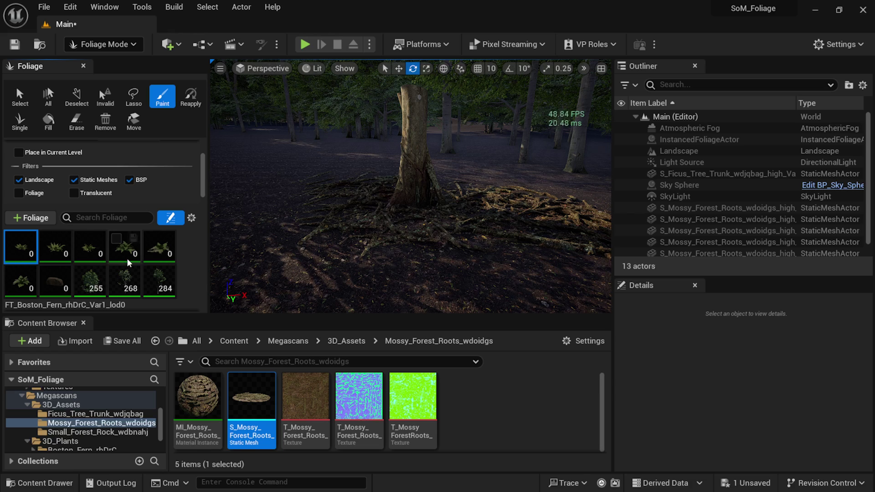
click(86, 277)
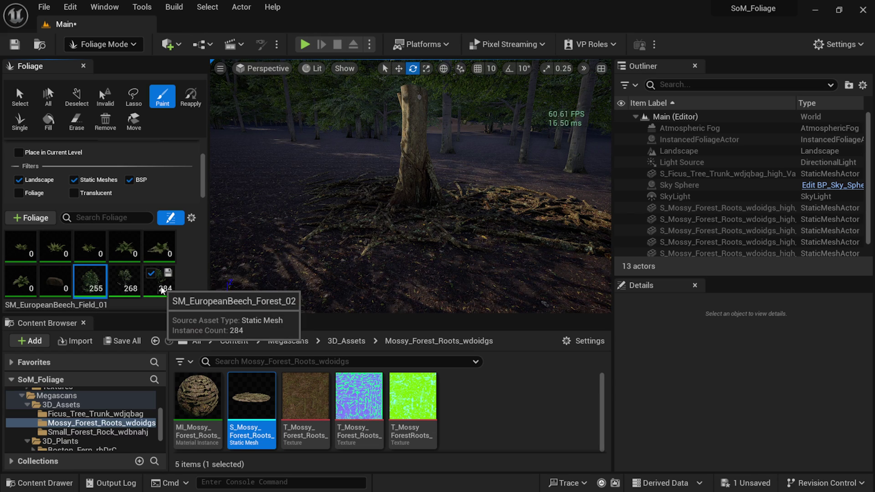
shift+click(161, 291)
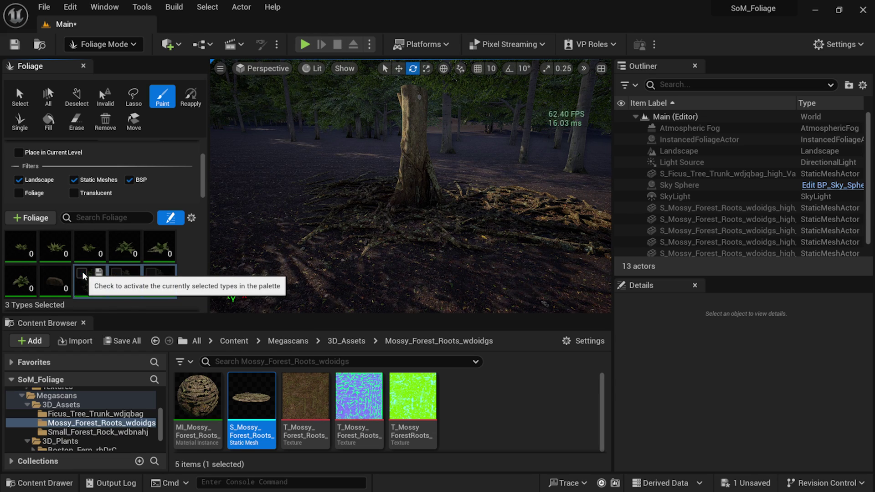
- Select all six fern foliage types, from FT_Boston_Fern_rhDrC_Var1_lod0 to FT_Common_Fern_rhDso_Var3_lod0, and activate them for painting
click(24, 252)
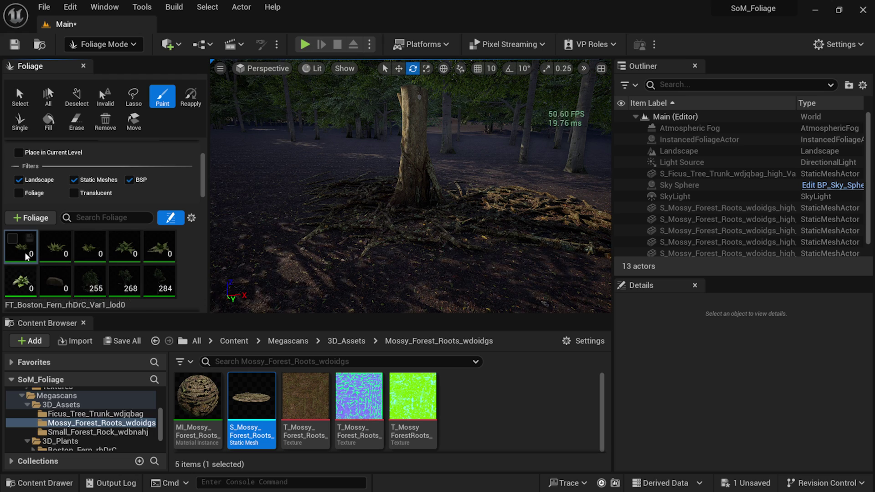
click(13, 273)
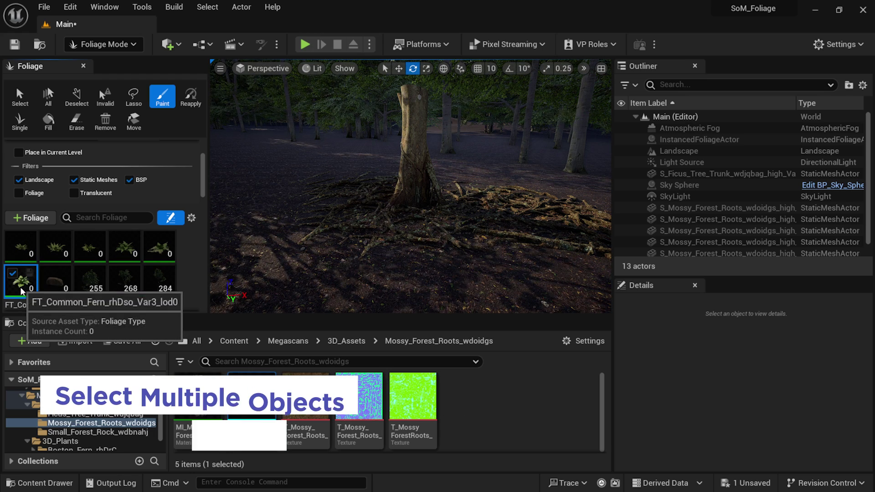
shift+click(25, 247)
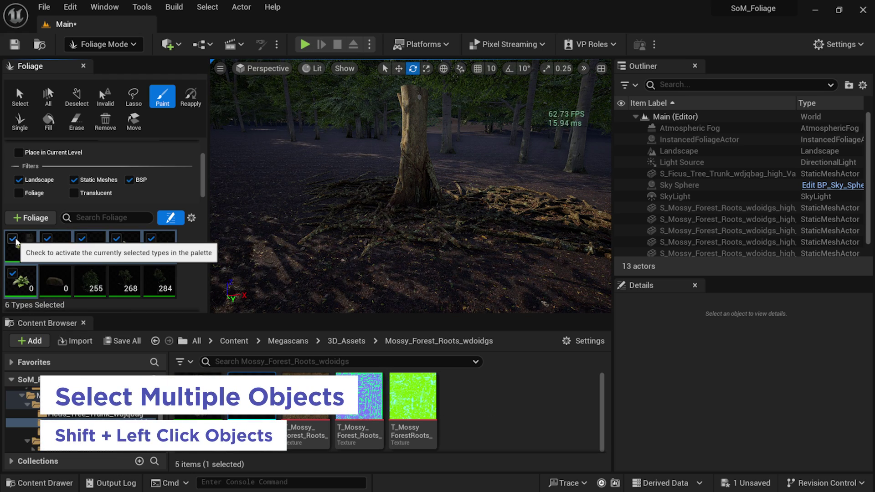
mouse_move(371, 223)
mouse_down()
mouse_move(343, 224)
mouse_move(407, 200)
mouse_move(511, 205)
mouse_move(342, 192)
mouse_move(484, 196)
mouse_move(388, 289)
mouse_move(512, 146)
mouse_move(448, 216)
mouse_up()
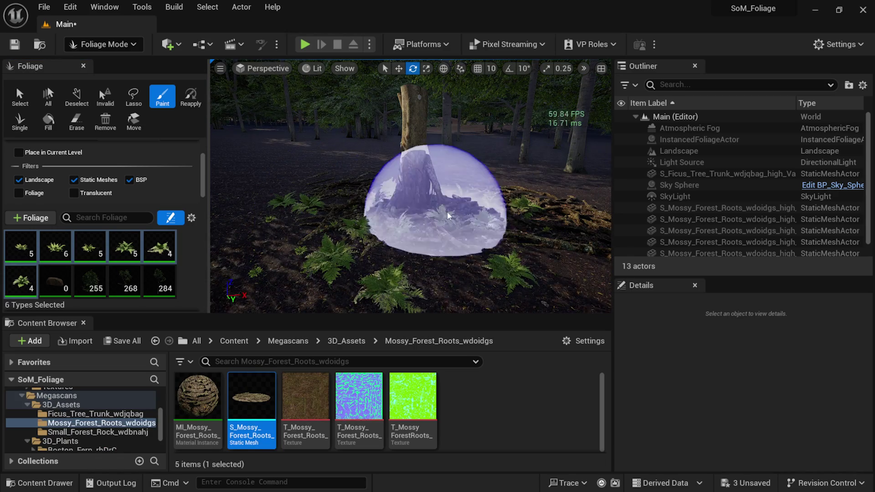
mouse_move(436, 261)
mouse_down()
mouse_move(431, 185)
mouse_move(269, 194)
mouse_move(439, 208)
mouse_up()
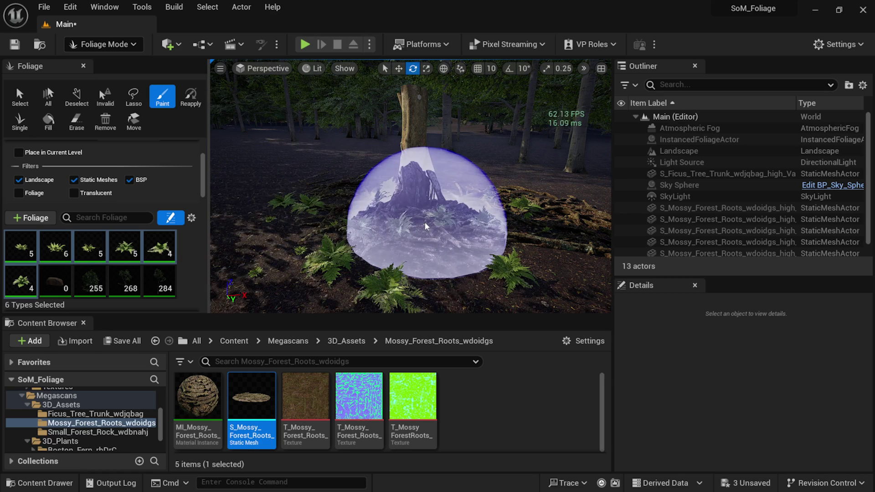
key(ctrl+z)
key(ctrl+z)
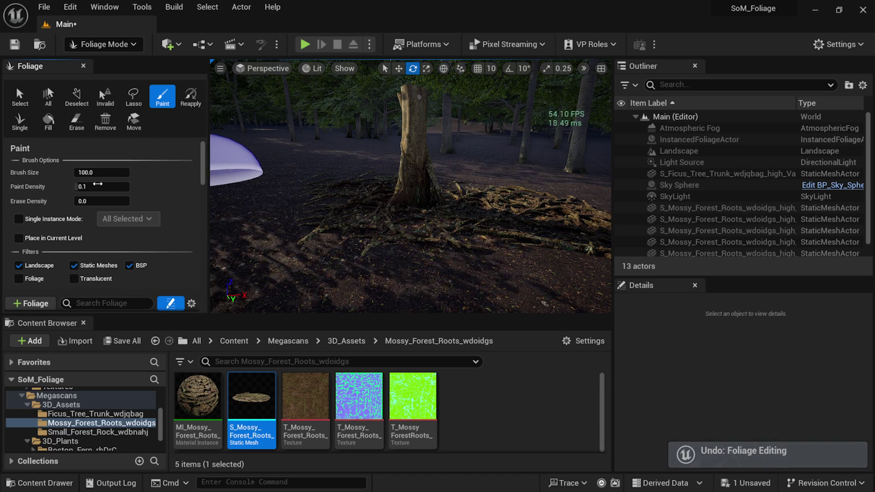
- Set the paint density to 0.7 and paint ferns over the mossy roots around the Ficus trunk
click(96, 187)
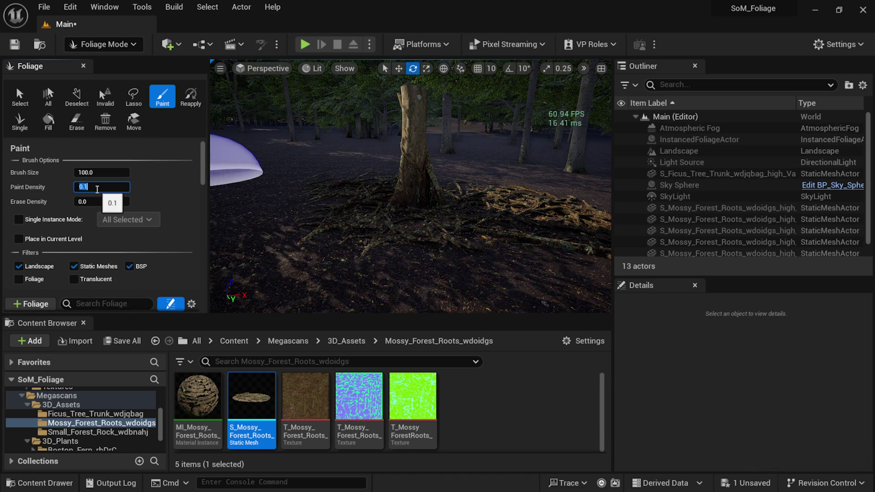
click(347, 231)
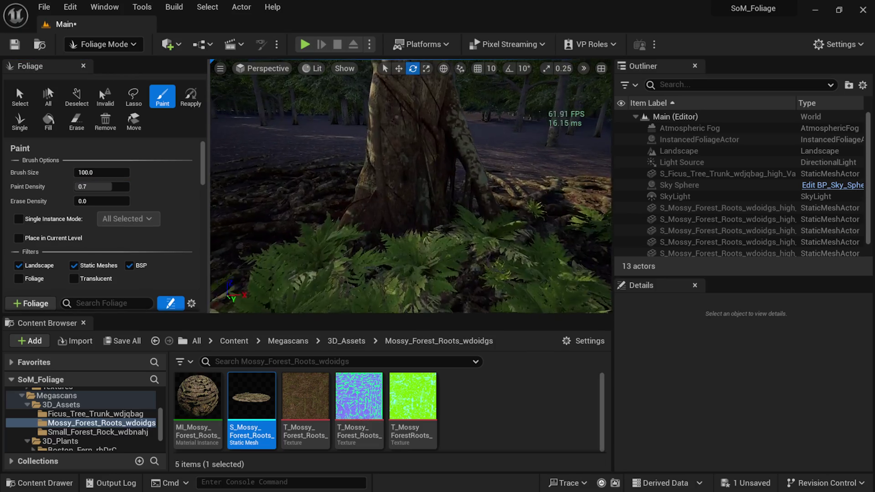
mouse_move(445, 252)
right_down()
mouse_move(430, 251)
mouse_move(446, 251)
right_up()
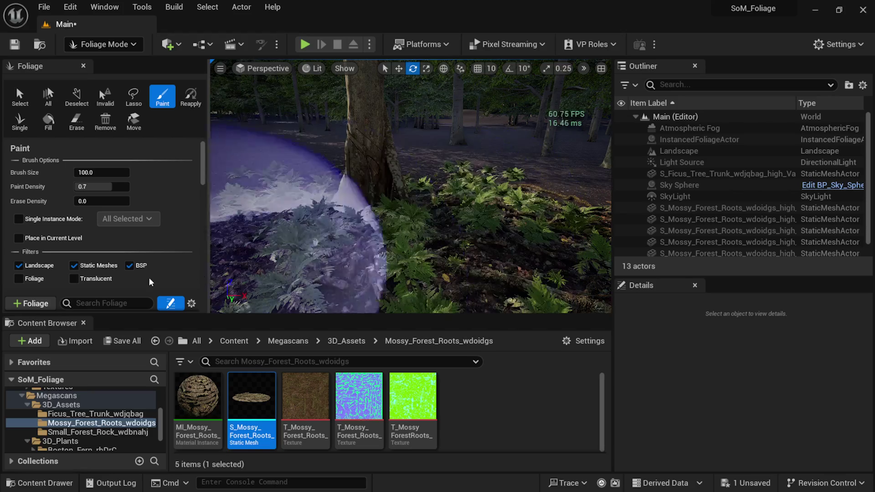
mouse_move(367, 244)
right_down()
mouse_move(362, 275)
mouse_move(363, 267)
right_up()
key(w)
right_drag(418, 242, 438, 251)
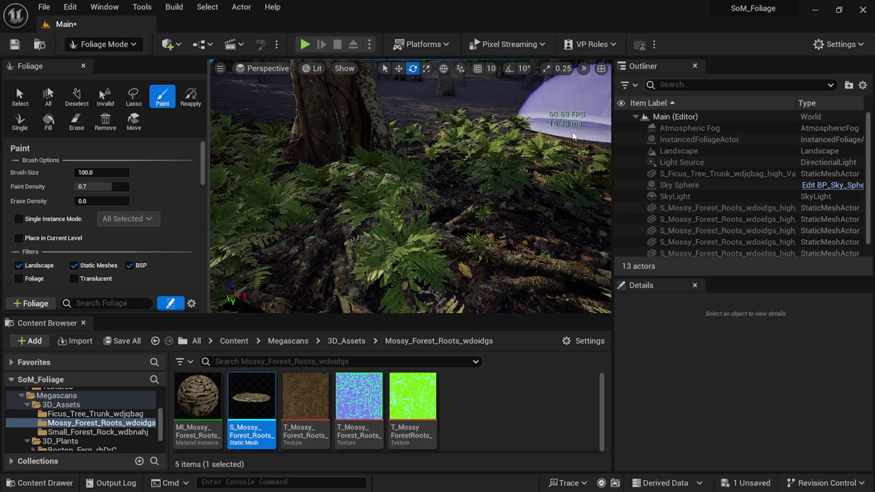
mouse_move(408, 203)
right_down()
mouse_move(390, 203)
mouse_move(394, 184)
right_up()
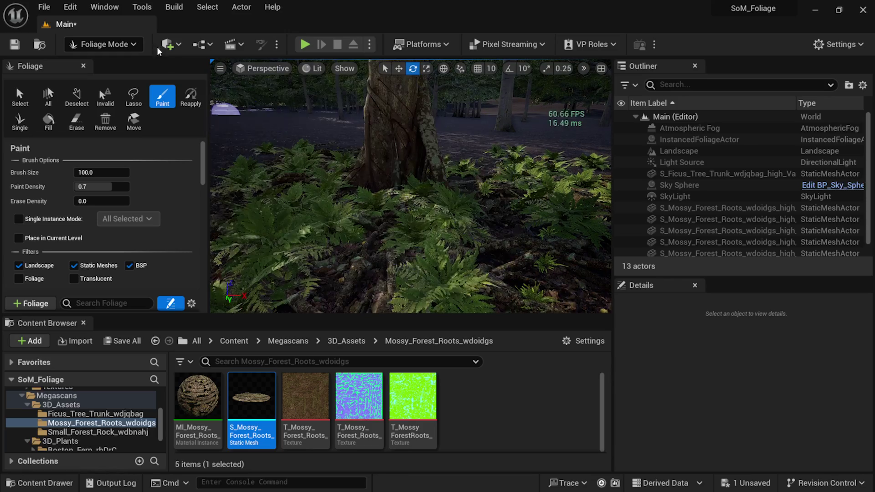
- Return to Selection mode and close the Content Browser to enlarge the view of the fern-covered trunk base
click(114, 45)
click(111, 62)
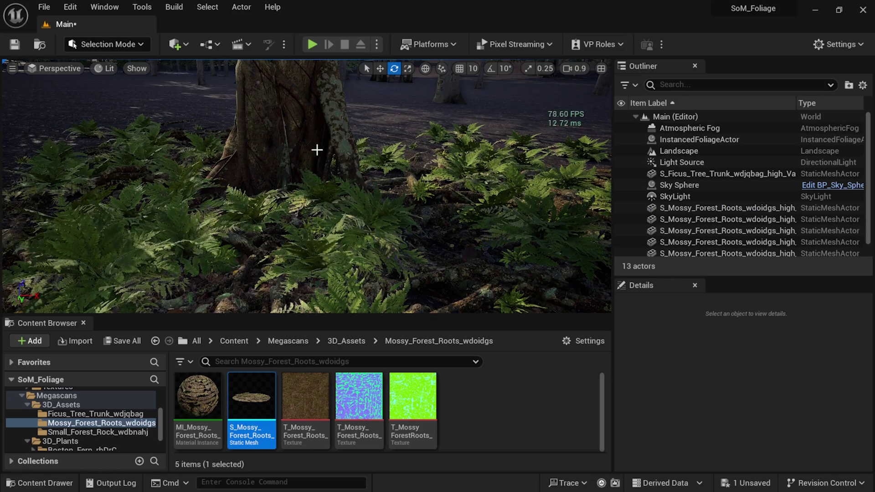
click(377, 118)
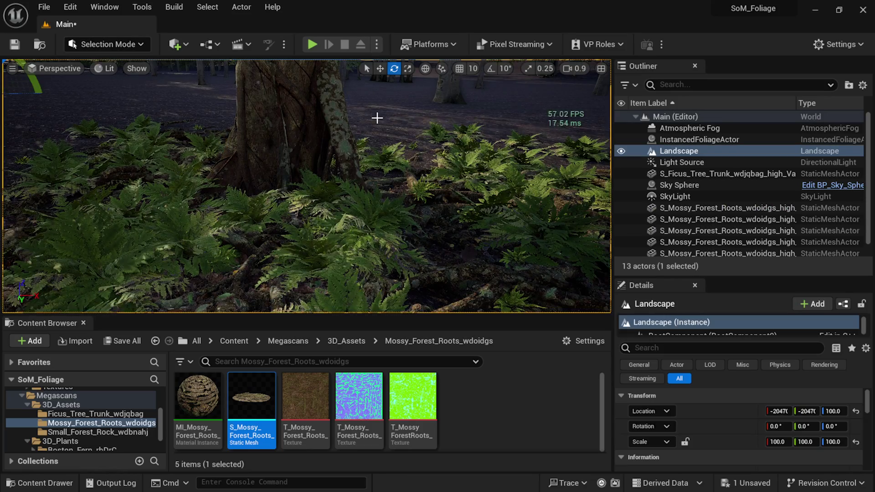
click(83, 324)
right_drag(394, 211, 400, 208)
key(s)
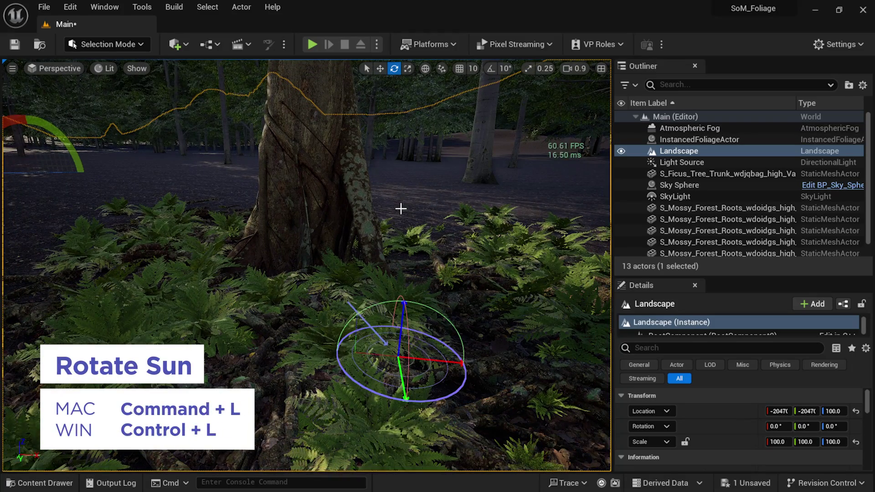
- Rotate the sun so its light falls through the trees onto the ferns and roots around the trunk
key(ctrl+l)
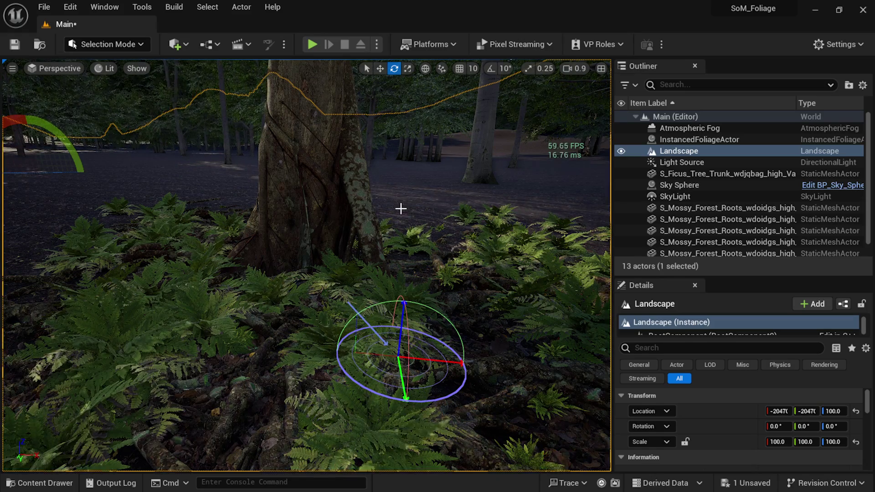
key(ctrl+l)
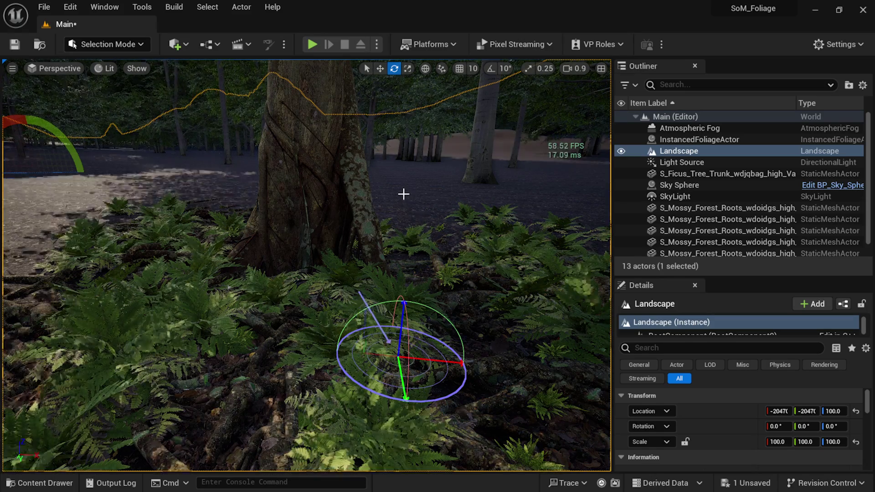
key(ctrl+l)
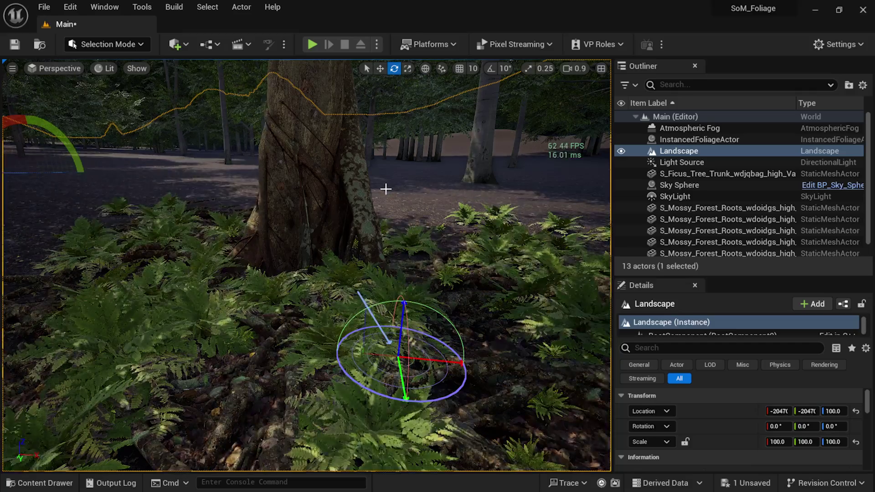
key(ctrl+l)
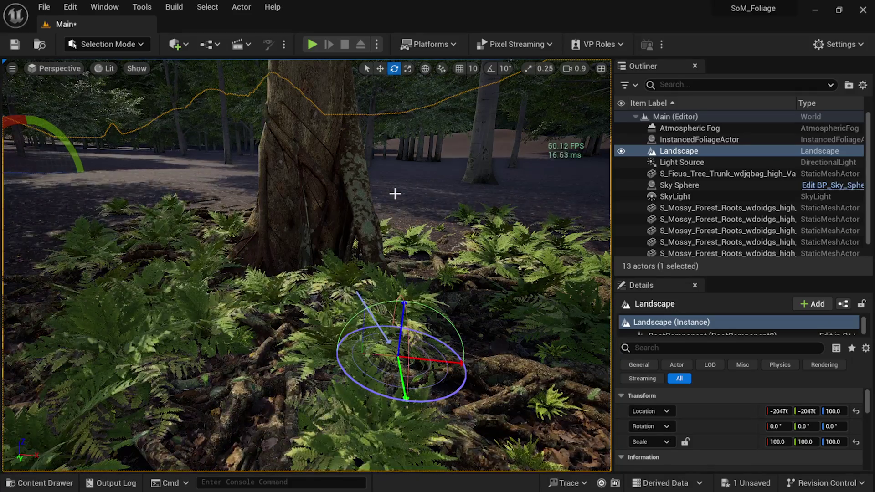
key(ctrl+l)
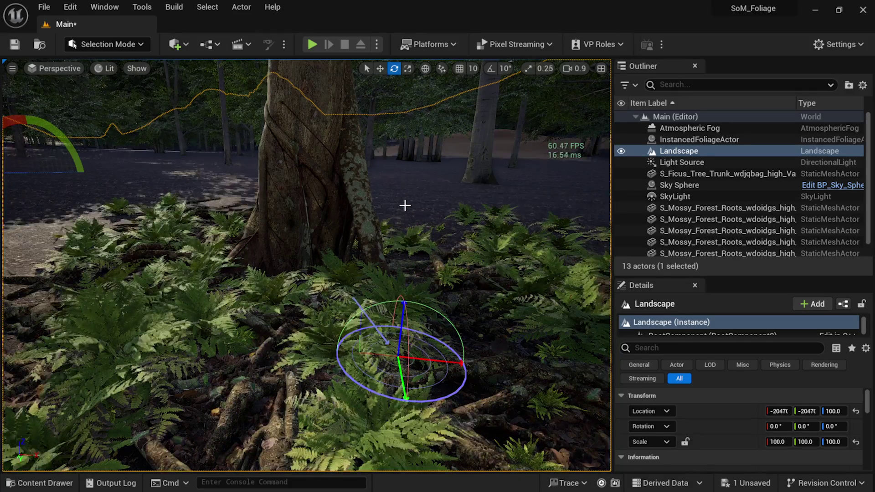
key(ctrl+l)
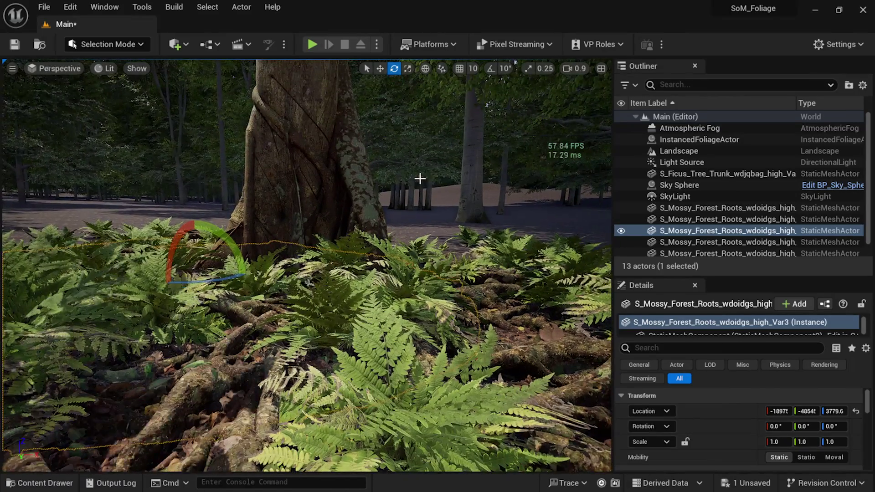
click(429, 186)
click(204, 205)
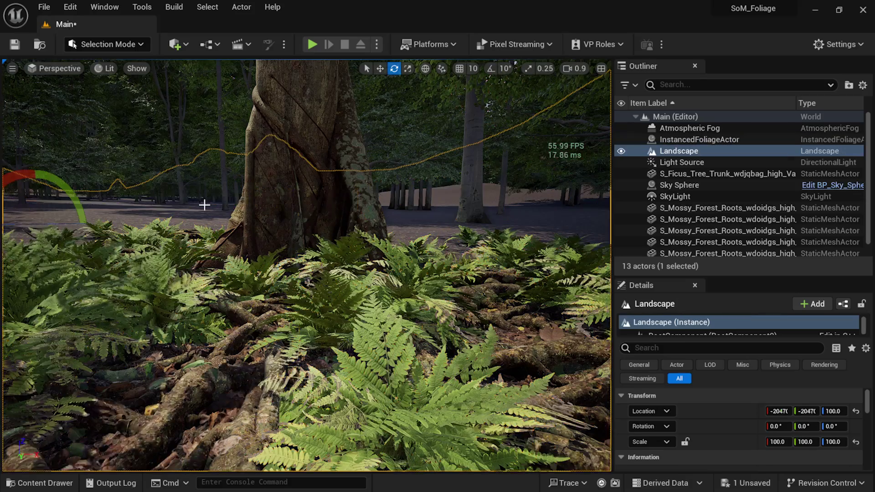
right_drag(174, 224, 251, 224)
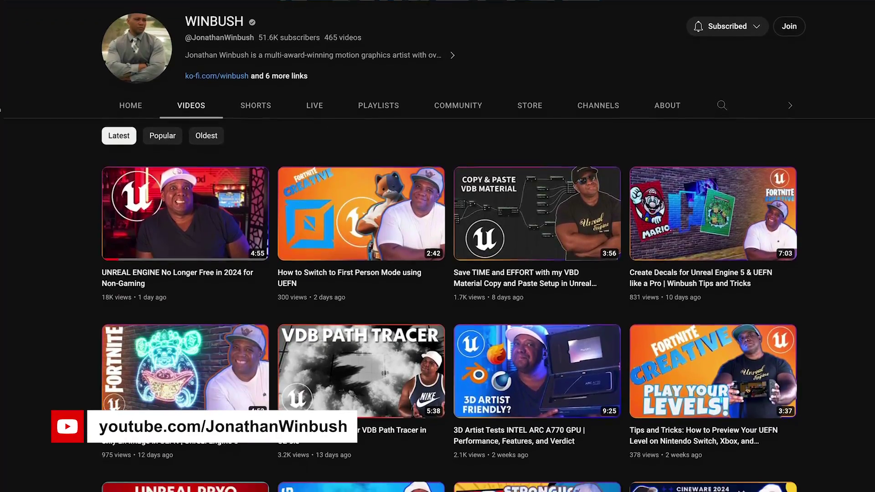
scroll(449, 257, down, 3)
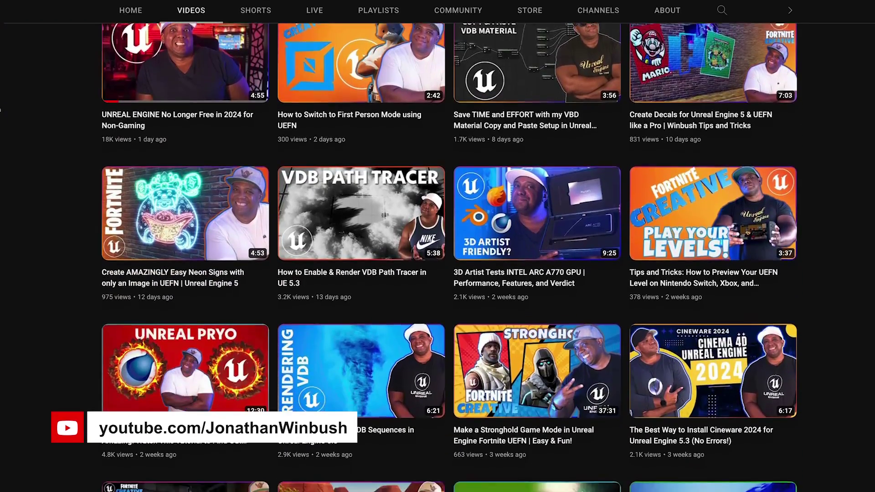